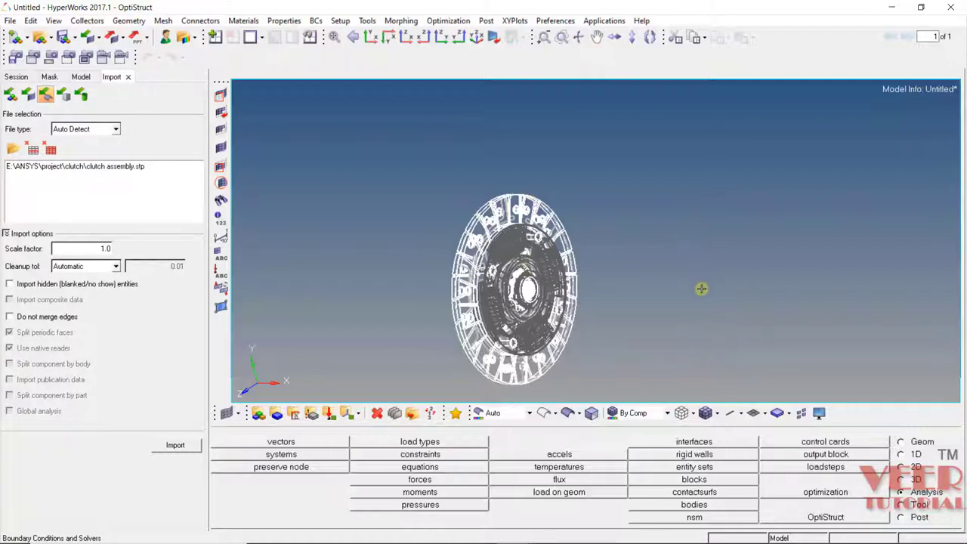
Show the model browser's entity tree with the clutch assembly's 39 components
click(80, 77)
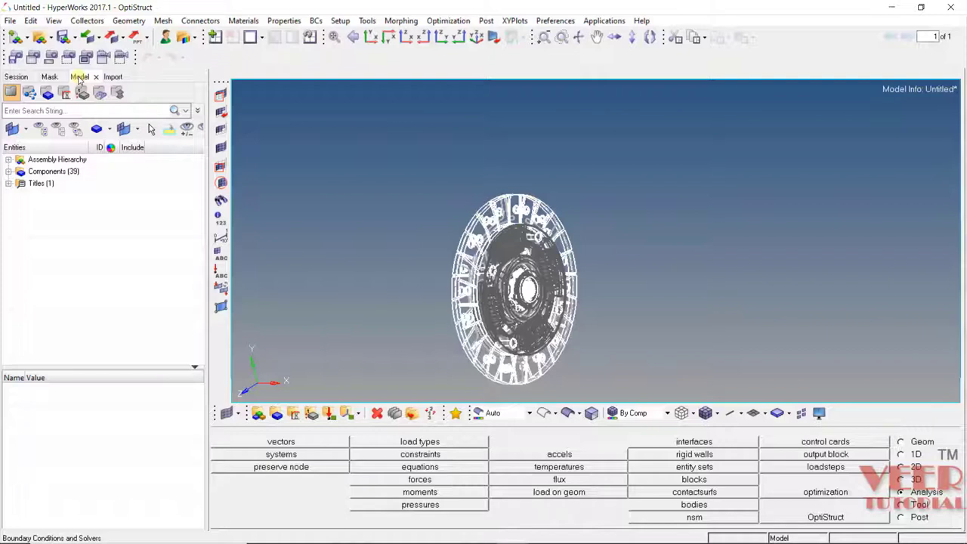
Auto-colour all clutch components and switch the model display from wireframe to shaded
click(900, 505)
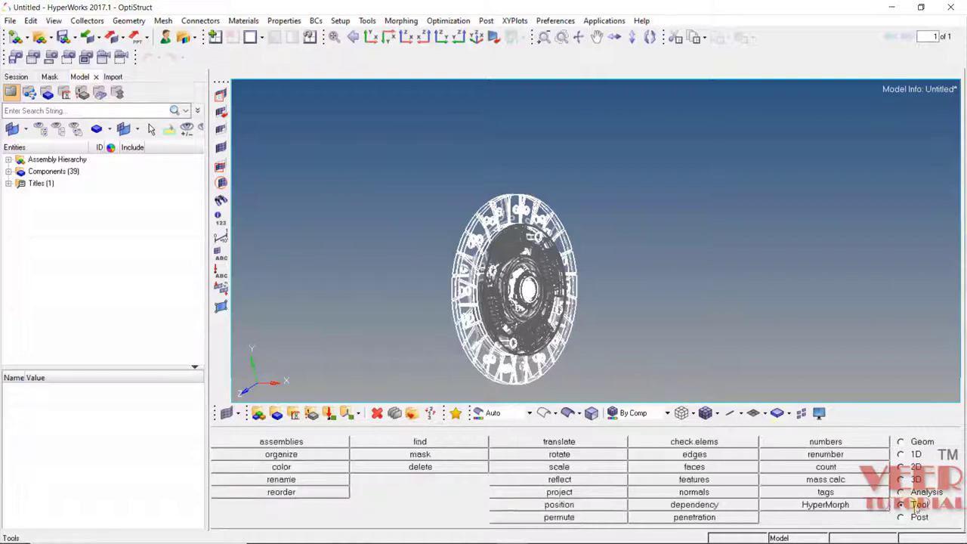
click(290, 466)
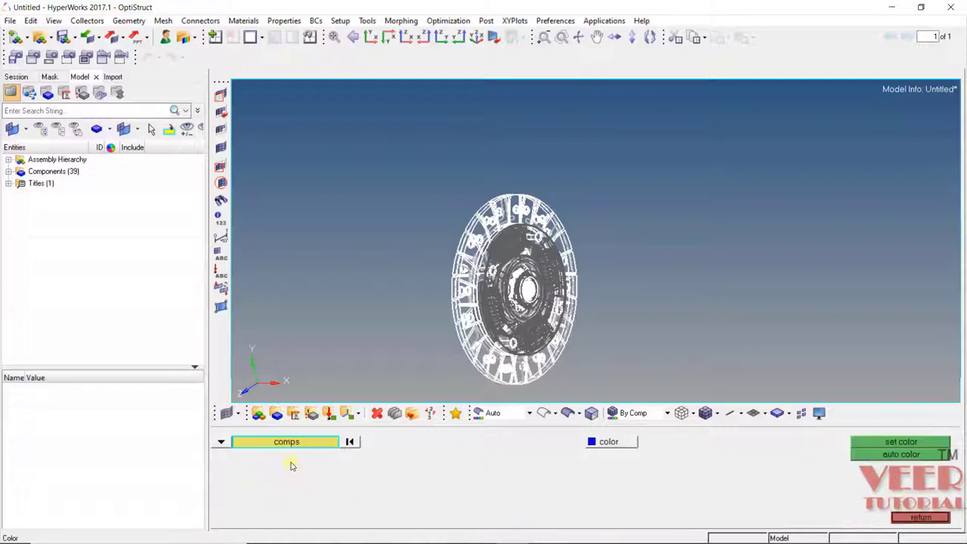
click(894, 456)
click(920, 517)
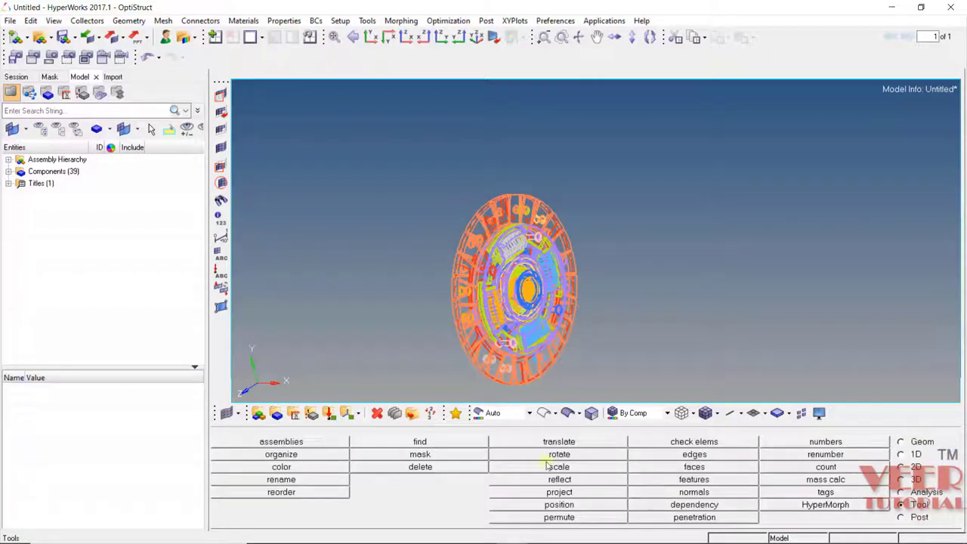
click(568, 414)
Orbit and zoom around the clutch disc through tilted, edge-on and angled views
scroll(582, 196, up, 5)
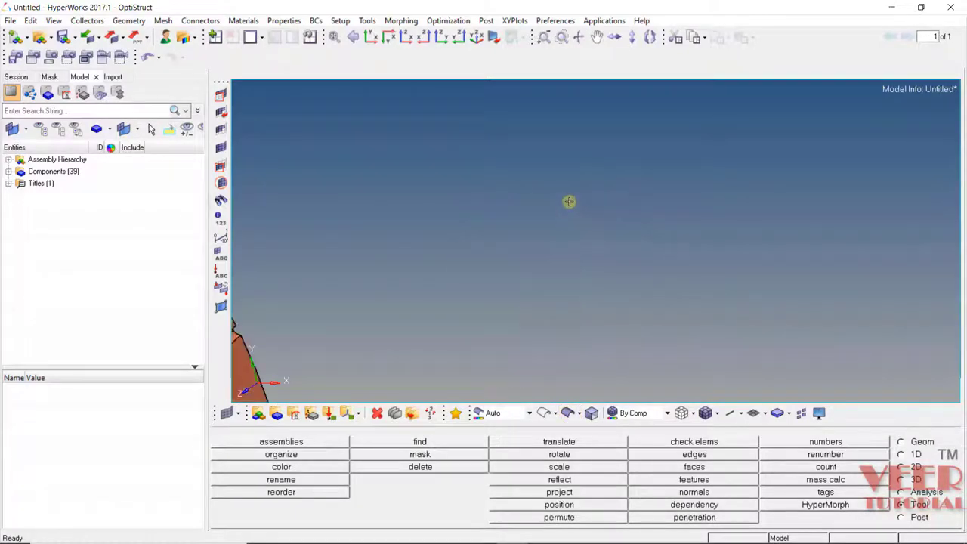
scroll(569, 201, down, 5)
scroll(299, 244, up, 5)
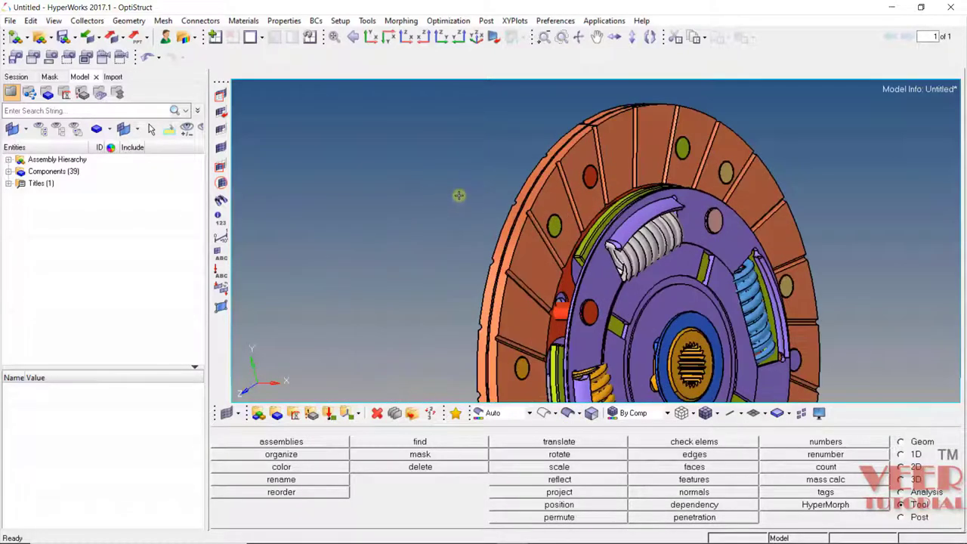
ctrl+drag(458, 196, 448, 149)
scroll(611, 146, down, 4)
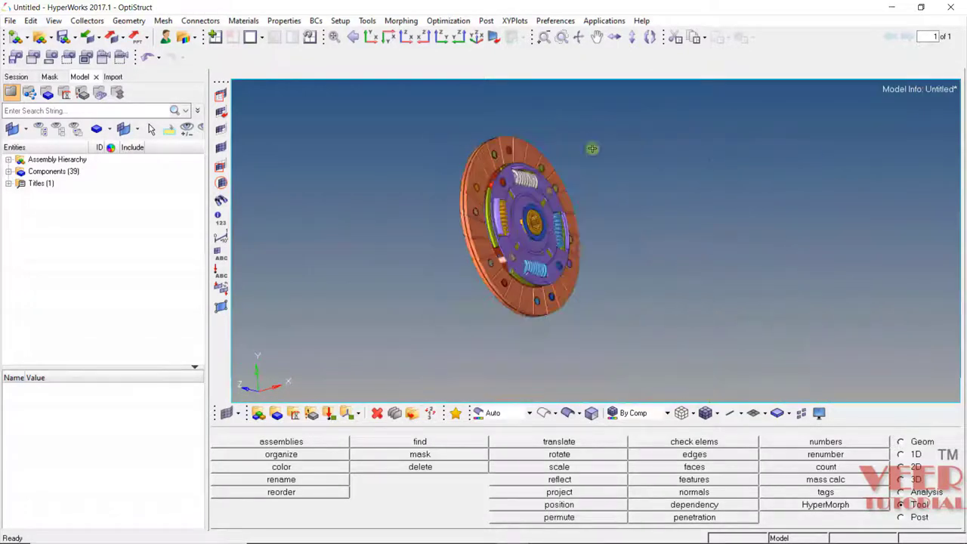
ctrl+drag(611, 146, 405, 301)
scroll(566, 268, up, 6)
scroll(470, 185, down, 5)
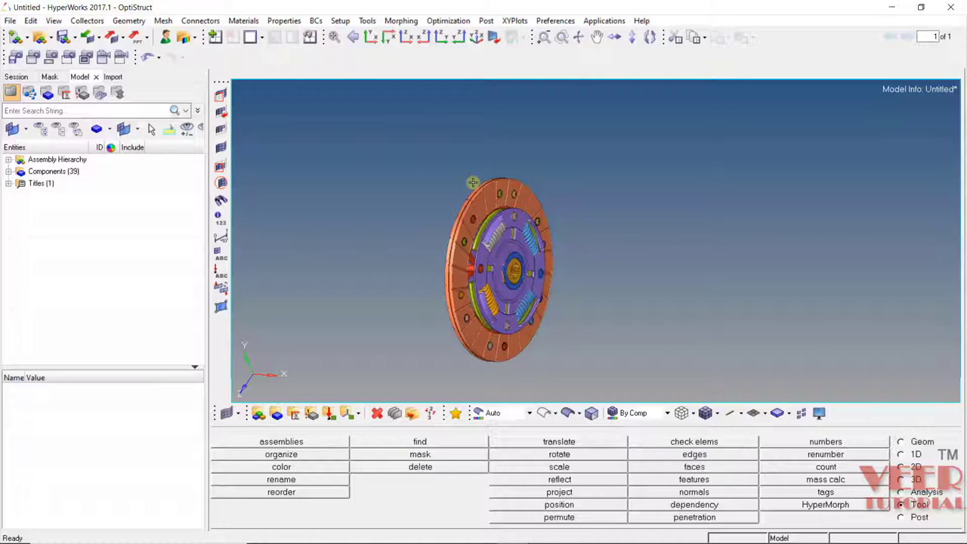
scroll(520, 181, up, 3)
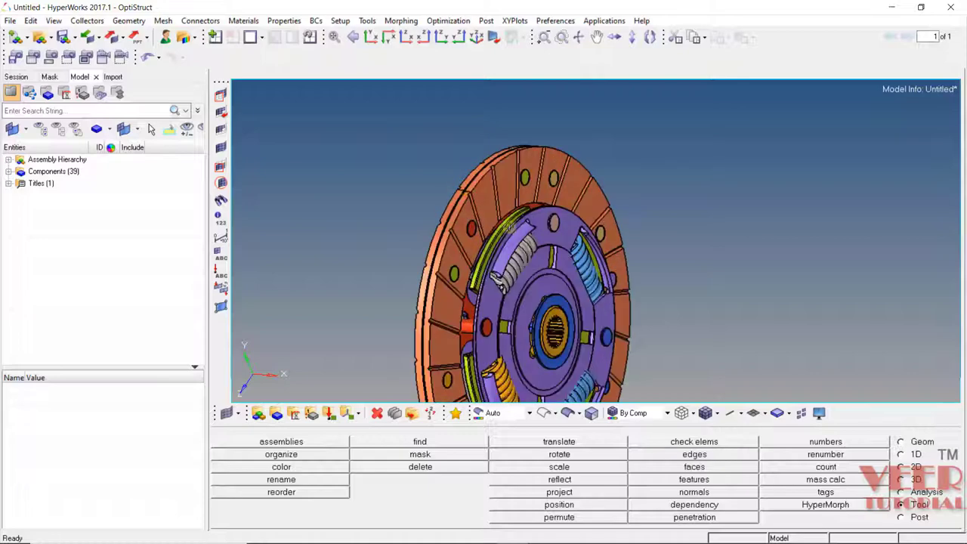
scroll(554, 260, up, 2)
ctrl+drag(553, 261, 402, 295)
scroll(402, 294, up, 3)
scroll(403, 295, down, 2)
ctrl+drag(606, 197, 541, 204)
scroll(542, 198, down, 3)
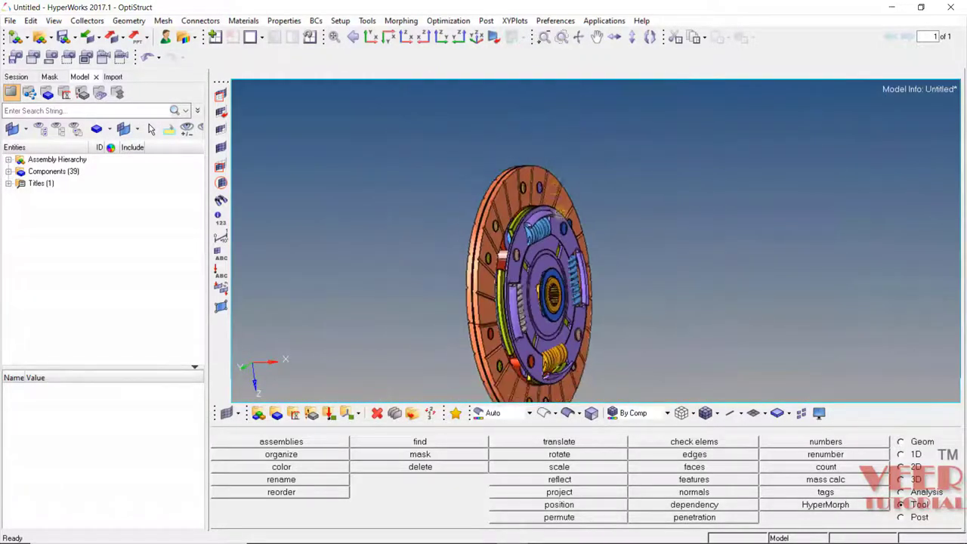
scroll(542, 198, up, 2)
scroll(448, 197, down, 2)
ctrl+drag(469, 172, 414, 155)
scroll(431, 173, down, 3)
scroll(401, 179, up, 5)
scroll(408, 166, down, 3)
scroll(414, 151, up, 5)
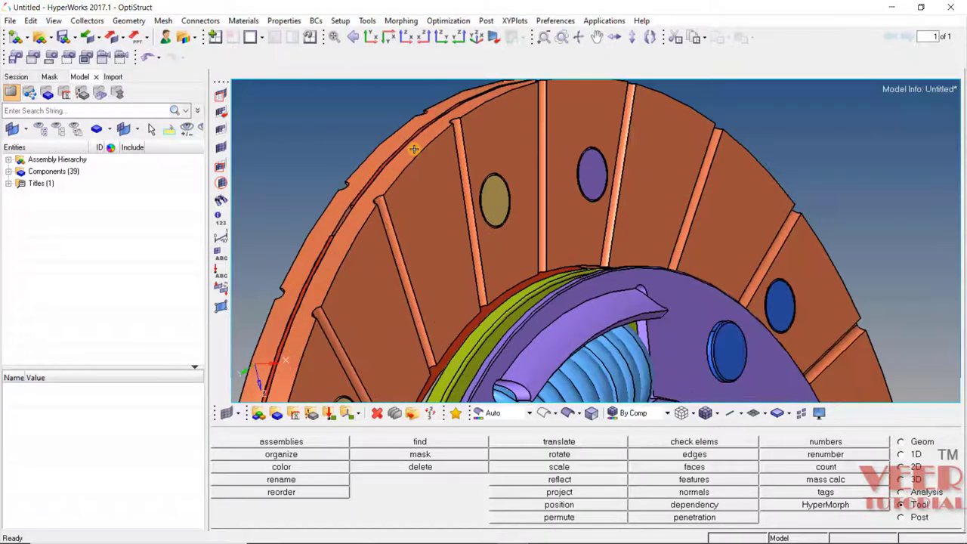
In the Display panel set to geoms, hide the orange plates and reverse visibility
key(d)
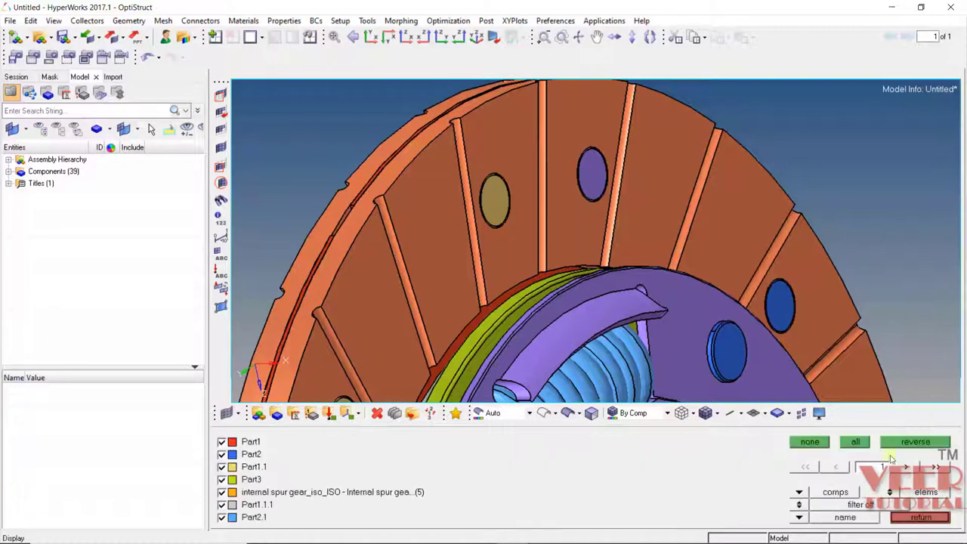
click(888, 493)
scroll(490, 206, down, 3)
mouse_move(489, 206)
ctrl+mouse_down()
mouse_move(528, 197)
mouse_move(486, 187)
ctrl+mouse_up()
scroll(486, 187, up, 4)
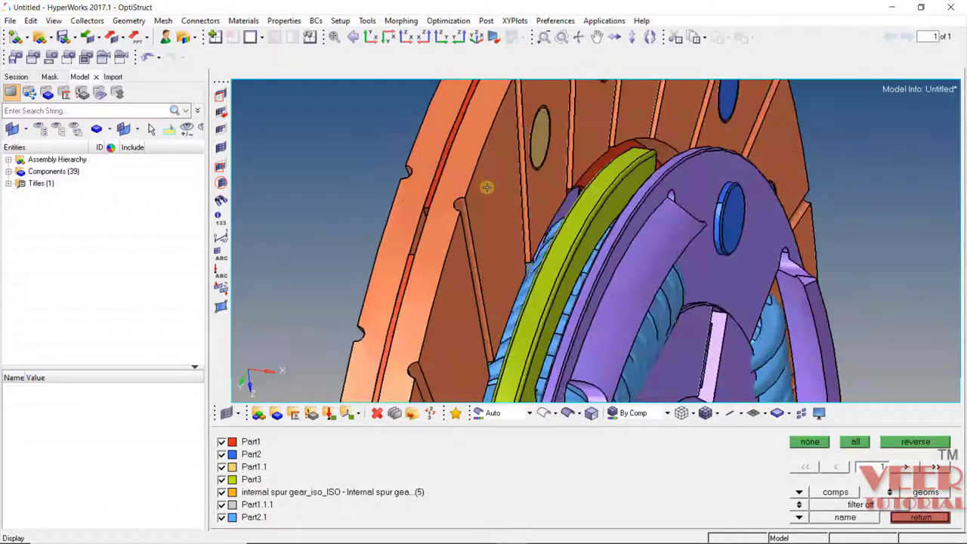
click(487, 187)
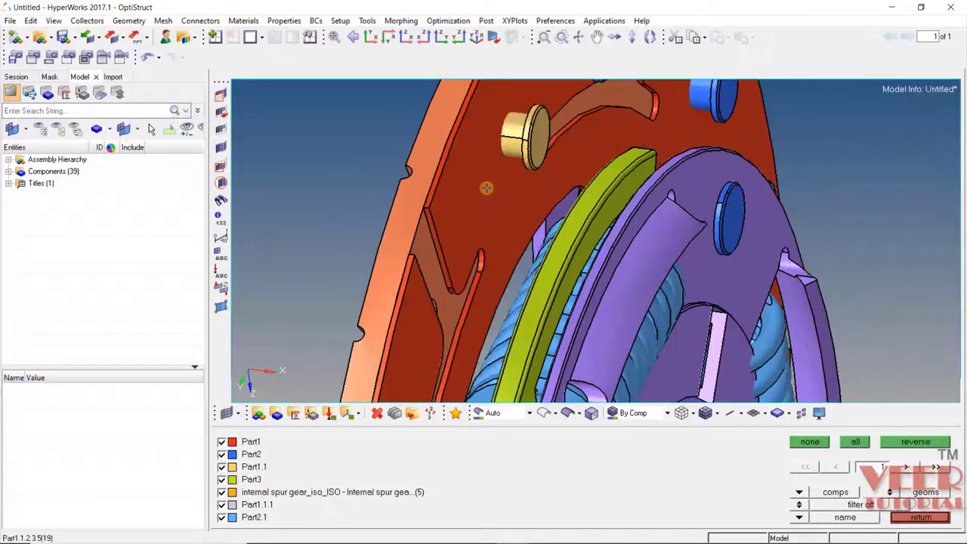
ctrl+drag(413, 191, 702, 235)
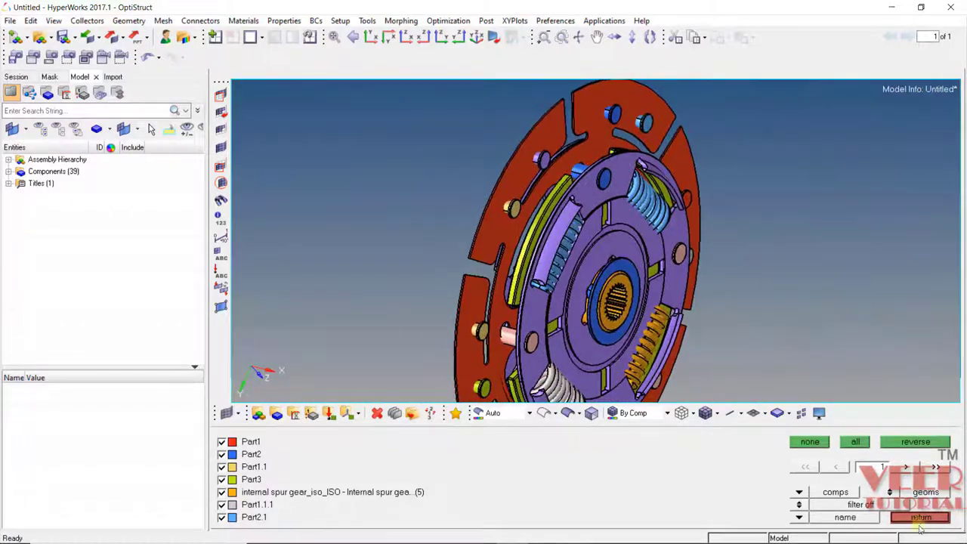
click(914, 442)
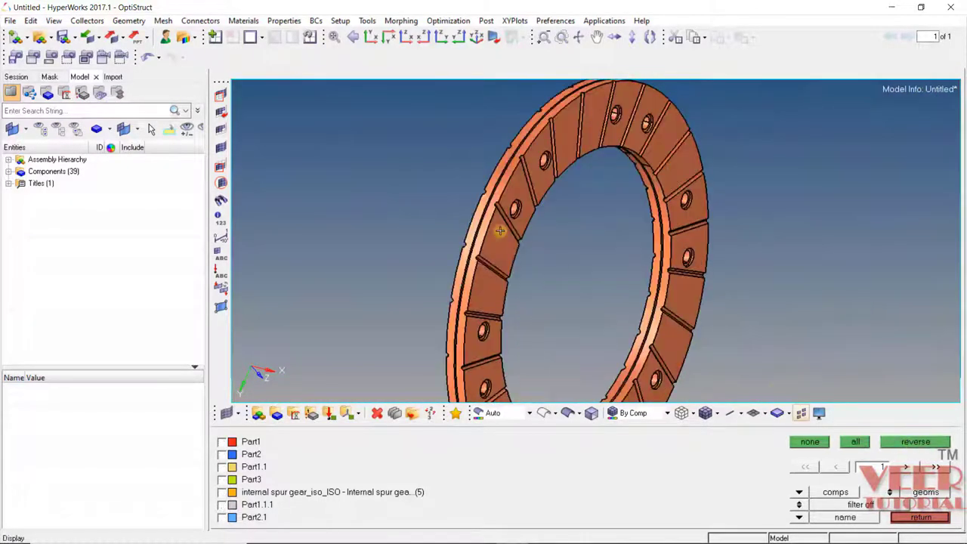
Orbit and zoom the isolated friction ring to inspect it face-on and obliquely
ctrl+drag(493, 222, 627, 231)
scroll(641, 188, up, 3)
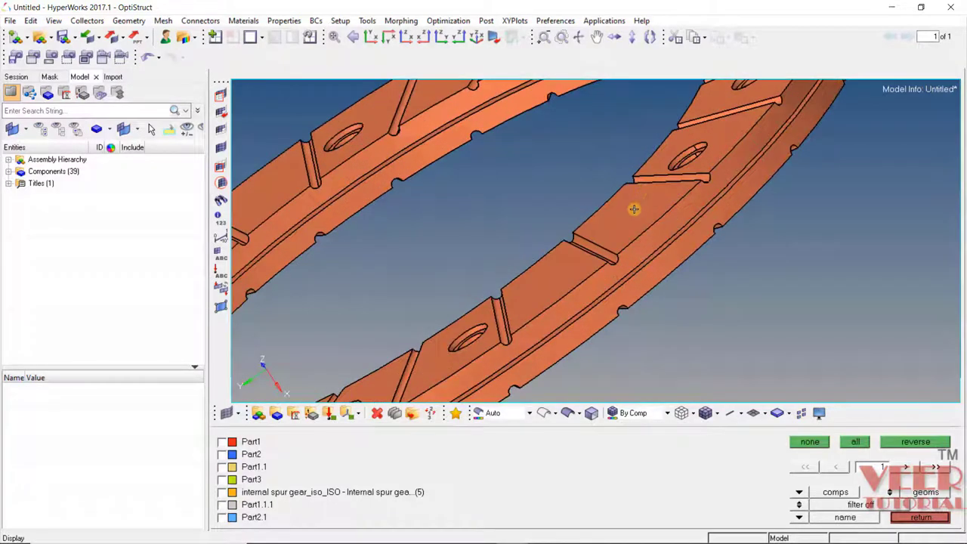
scroll(633, 209, down, 6)
ctrl+drag(652, 204, 679, 233)
scroll(717, 211, down, 5)
scroll(453, 253, up, 5)
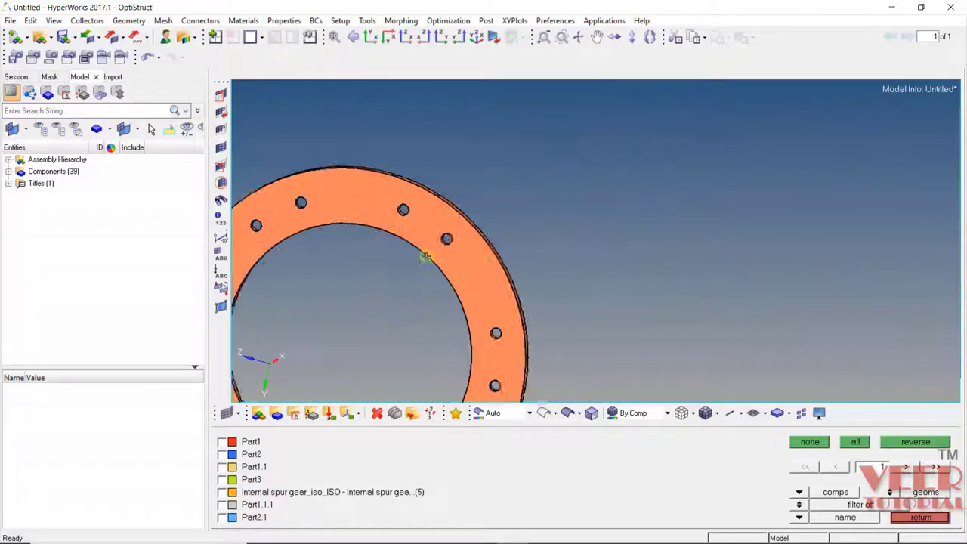
scroll(426, 256, up, 2)
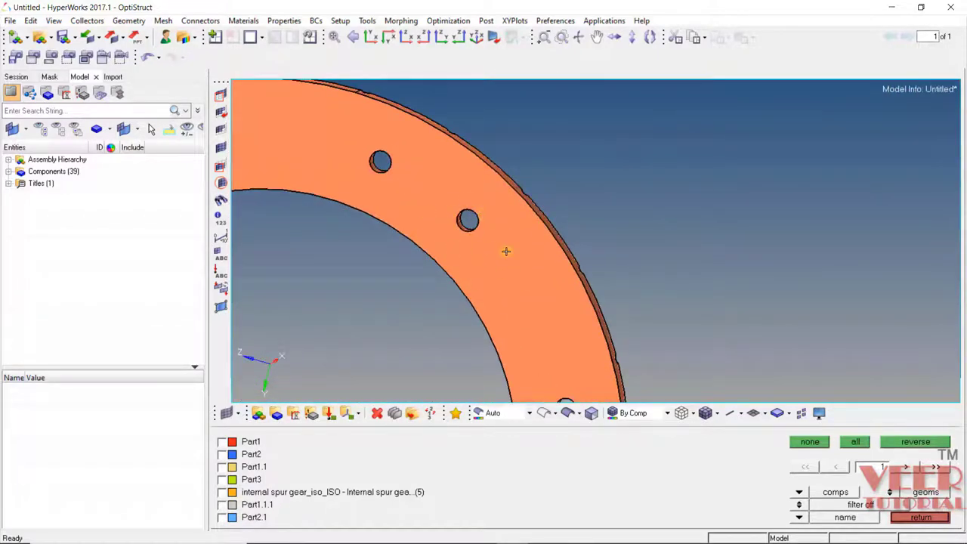
scroll(527, 253, down, 3)
ctrl+drag(529, 255, 388, 248)
scroll(536, 173, up, 4)
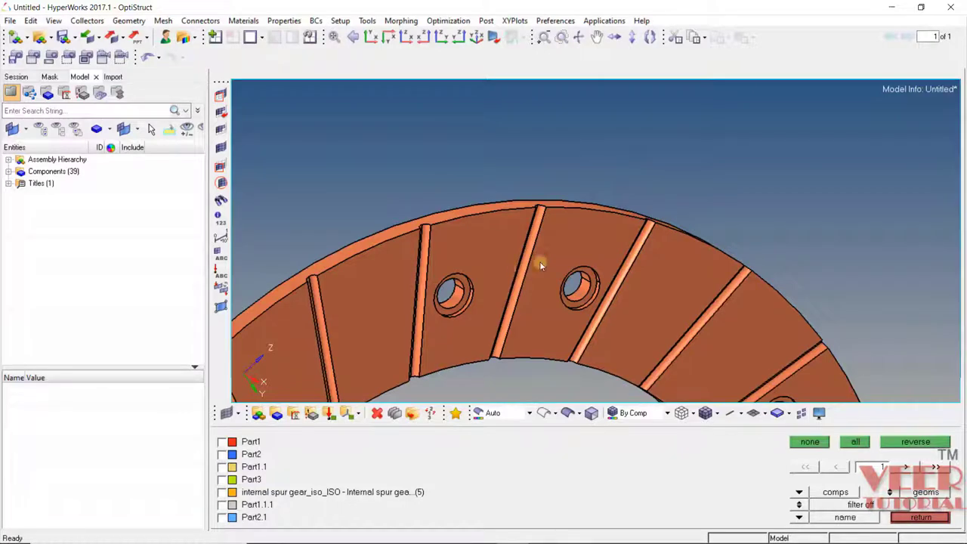
scroll(551, 226, up, 6)
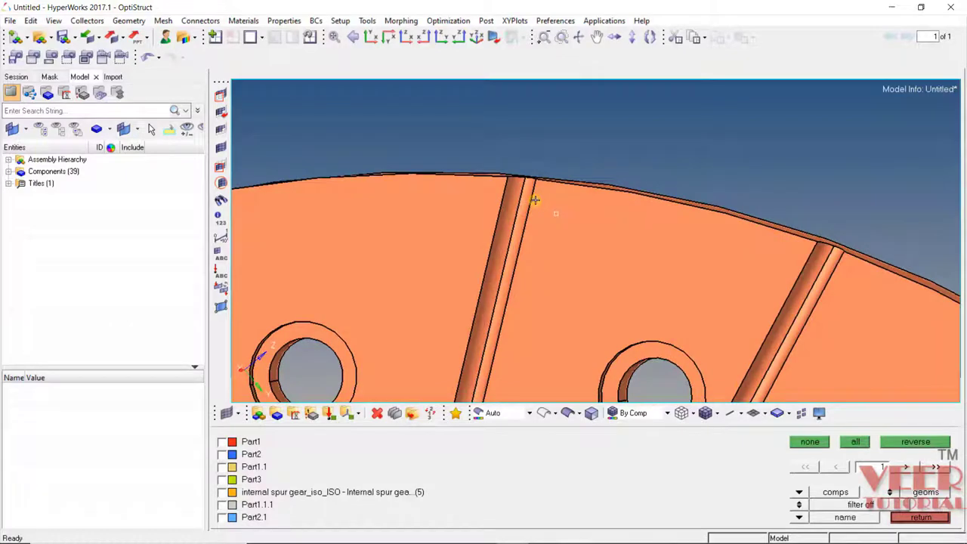
scroll(665, 223, down, 6)
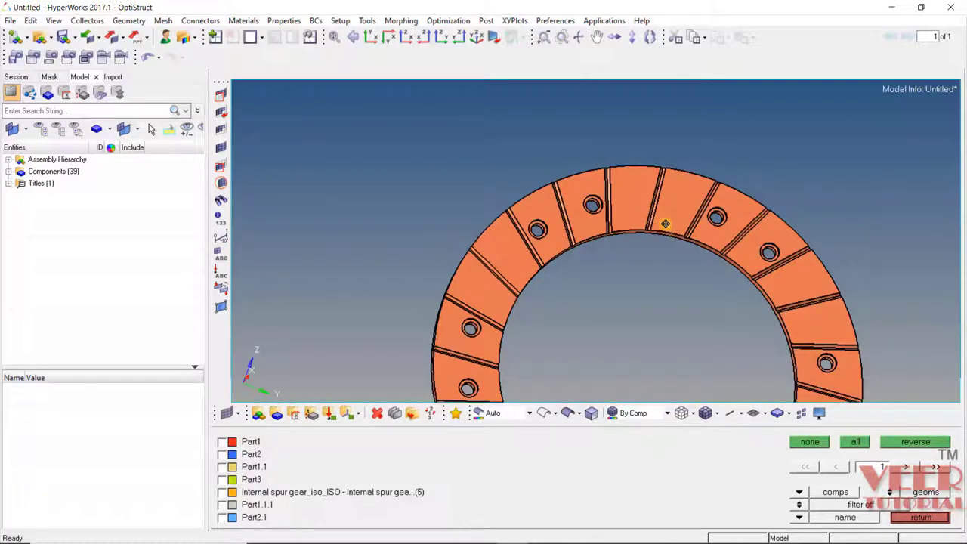
scroll(626, 209, up, 3)
ctrl+drag(626, 209, 624, 232)
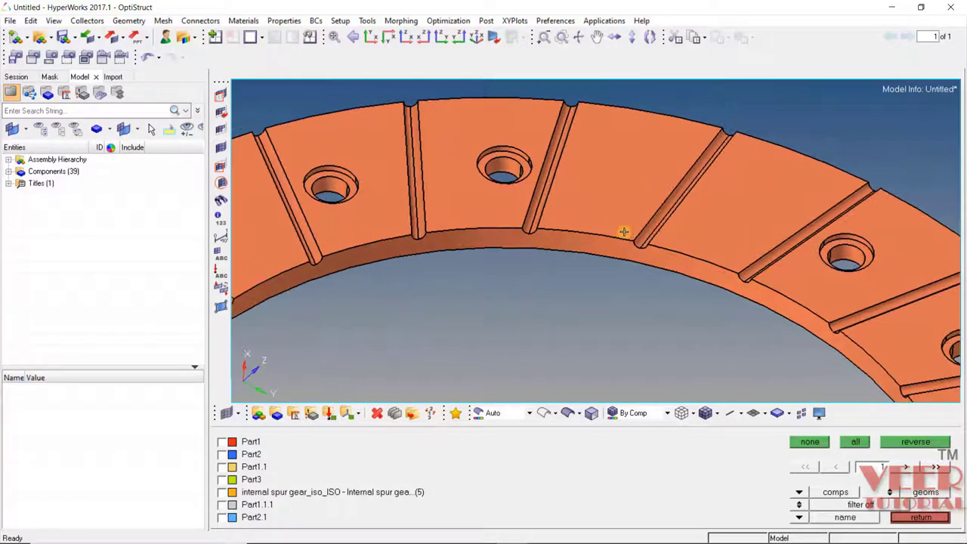
Fit the friction ring in view, rotate it edge-on, then bring up the window switcher
key(f)
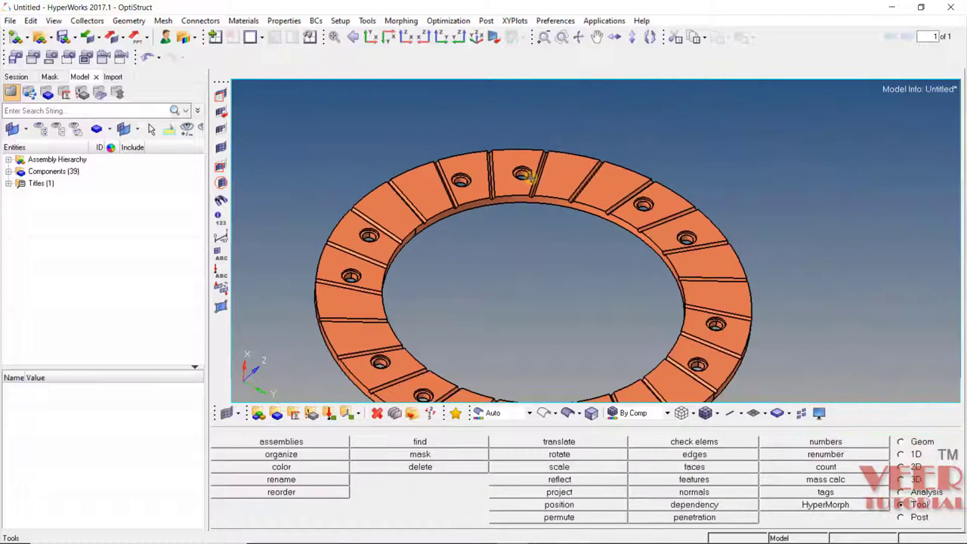
ctrl+drag(472, 150, 823, 203)
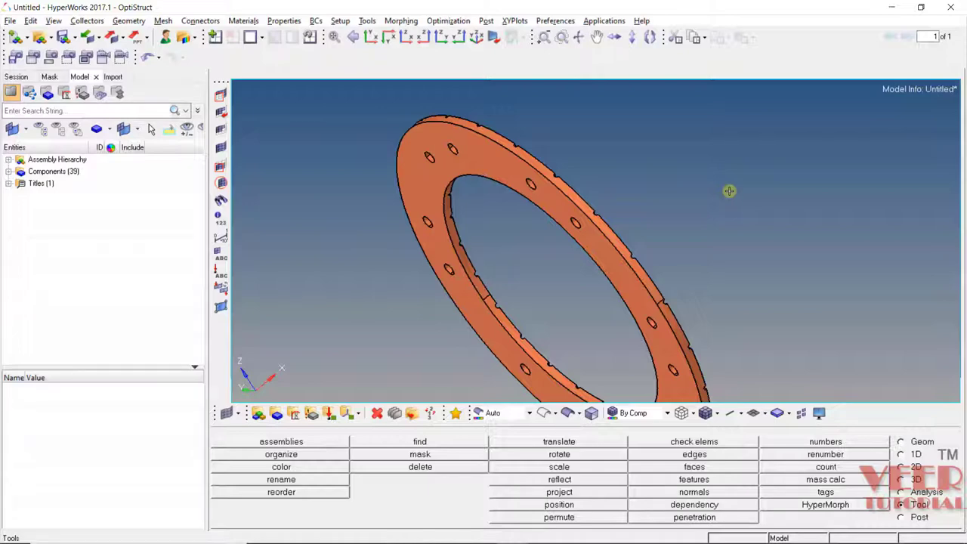
key(alt+Tab)
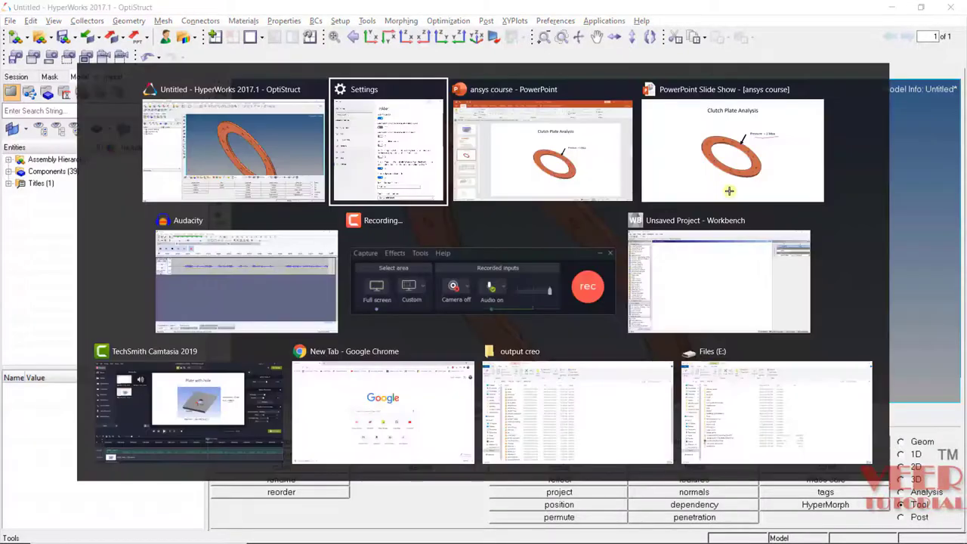
Add a standalone Static Structural system to the Workbench project schematic
click(630, 273)
click(43, 306)
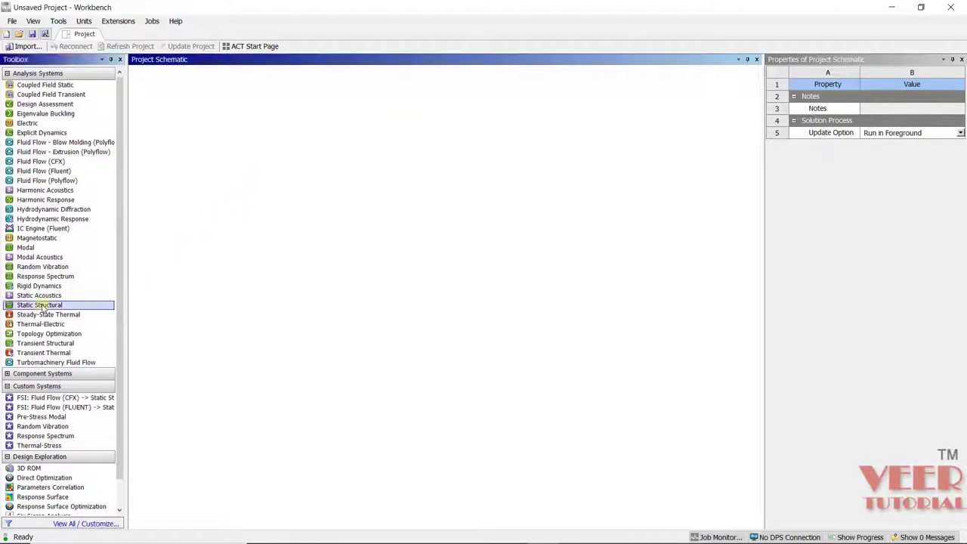
drag(34, 306, 189, 124)
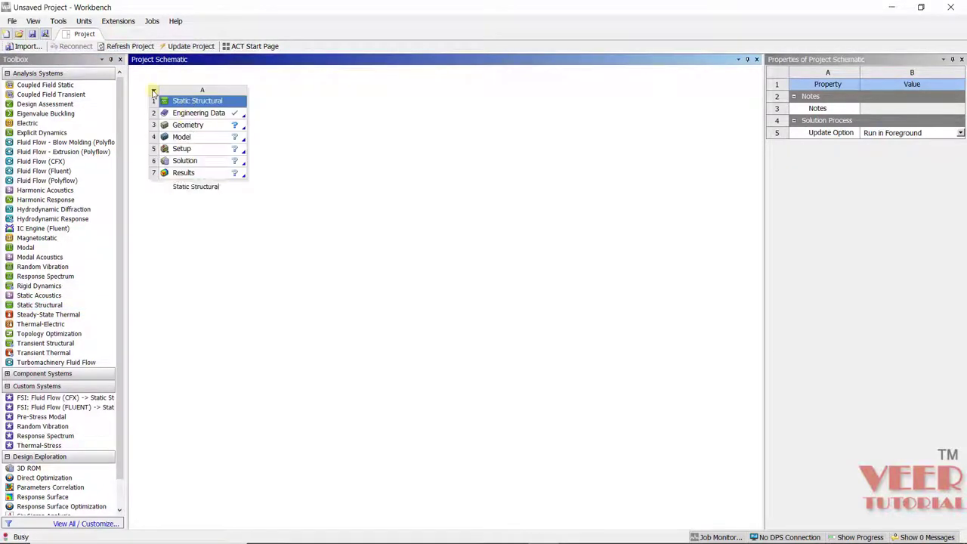
Rename the Static Structural system to 'clutch plate'
click(153, 90)
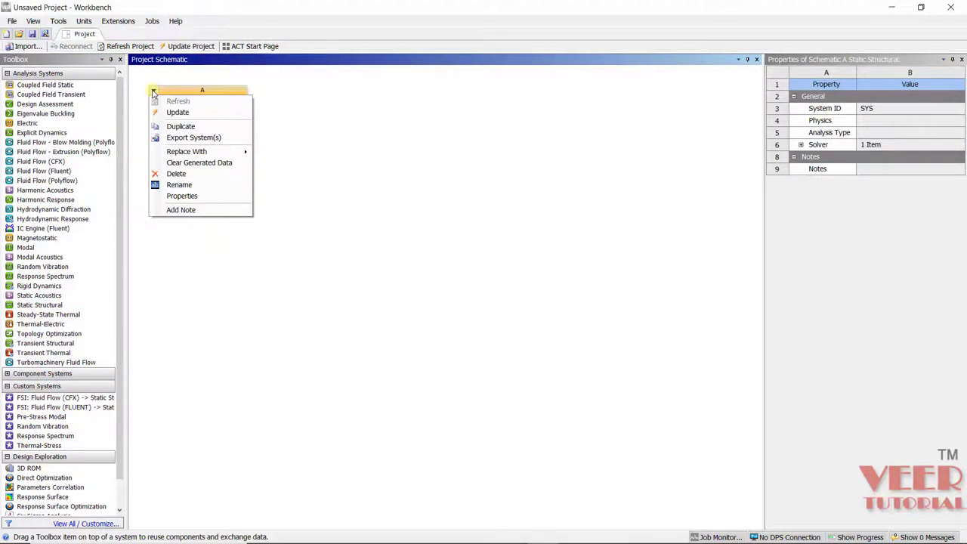
click(180, 185)
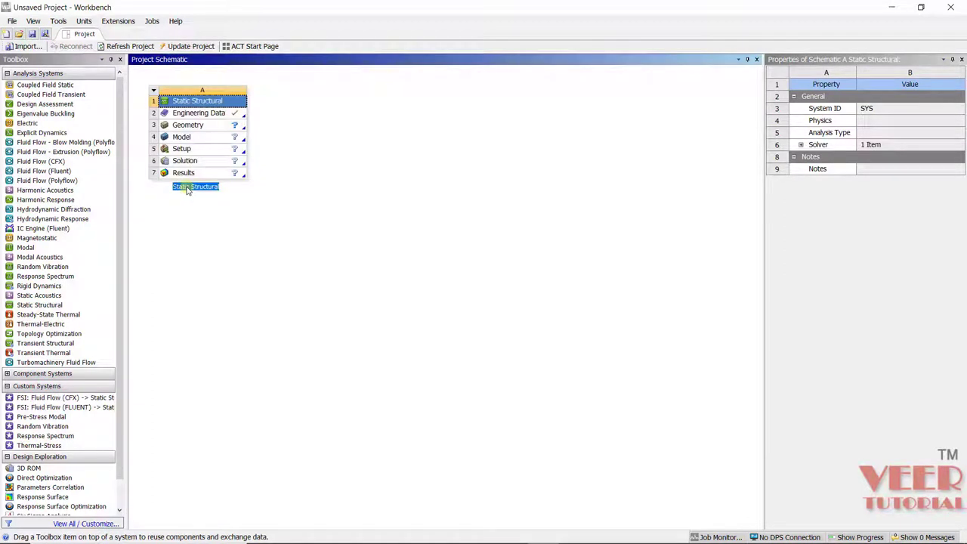
text(d)
text(lutch plate)
click(280, 269)
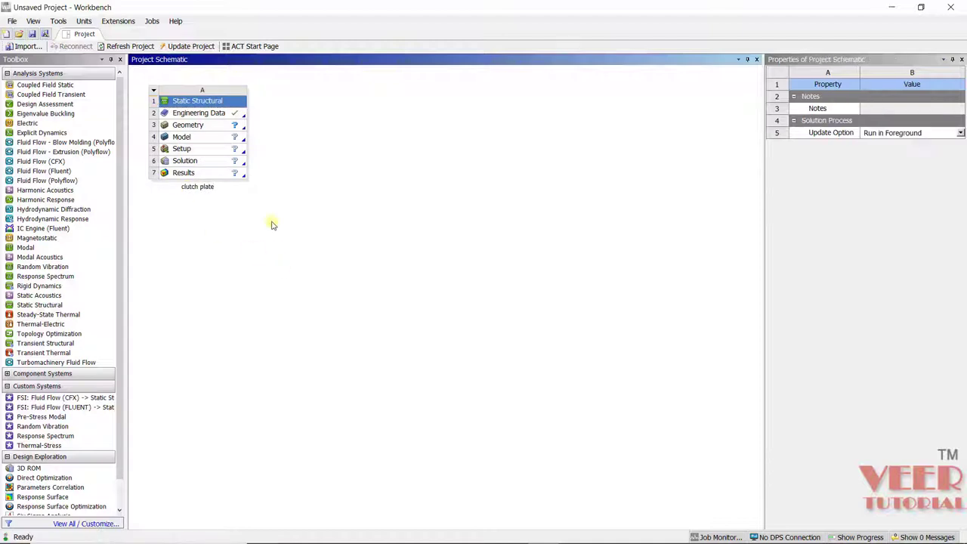
Edit Engineering Data, add a new asbestos material and give it Isotropic Elasticity
click(198, 115)
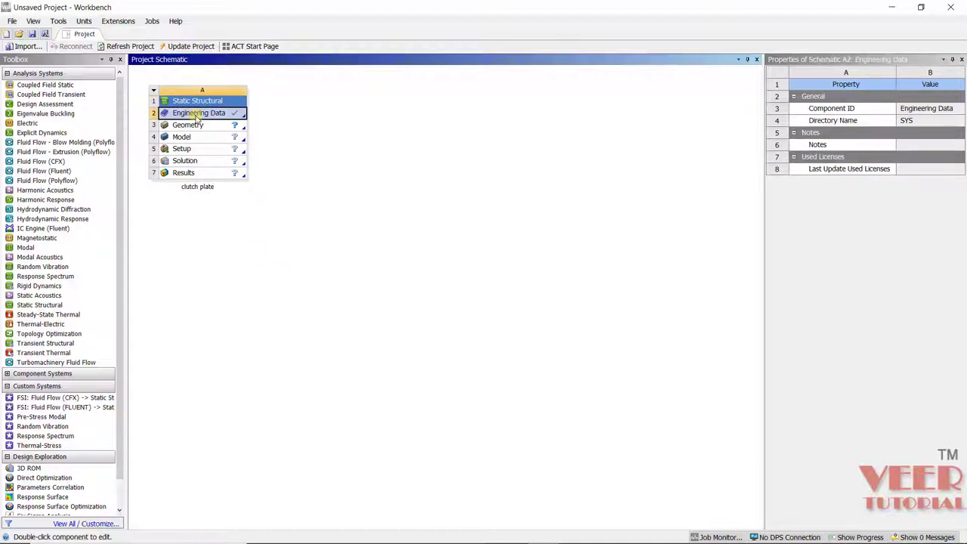
right_click(198, 115)
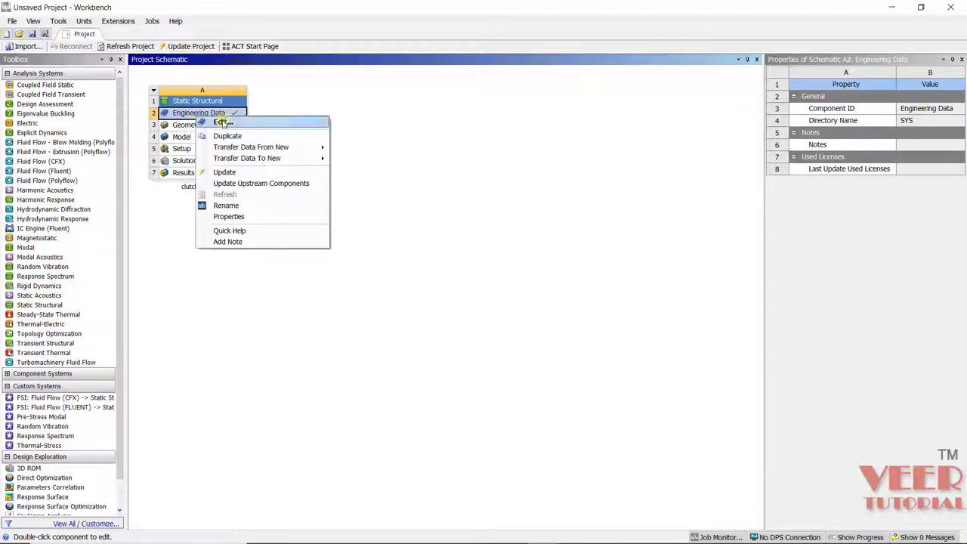
click(223, 125)
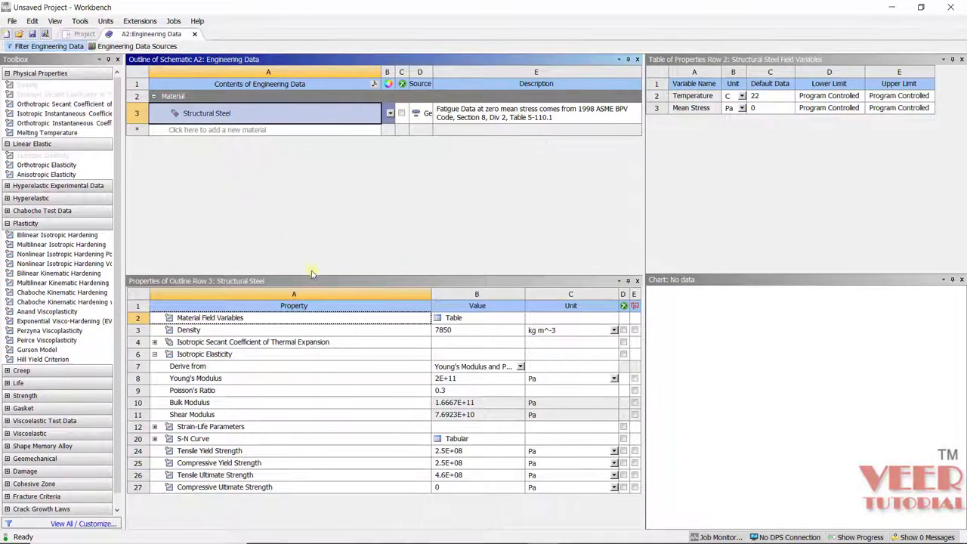
click(220, 130)
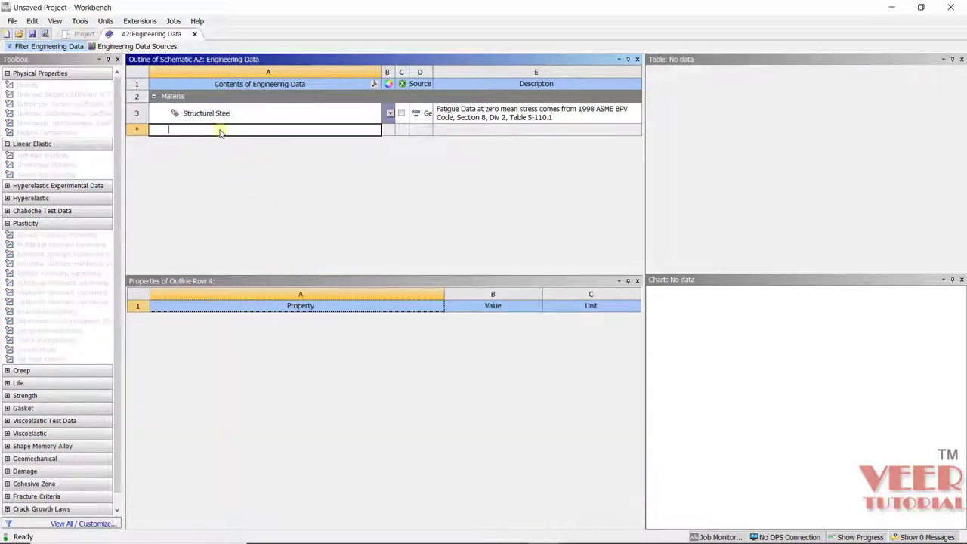
text(s)
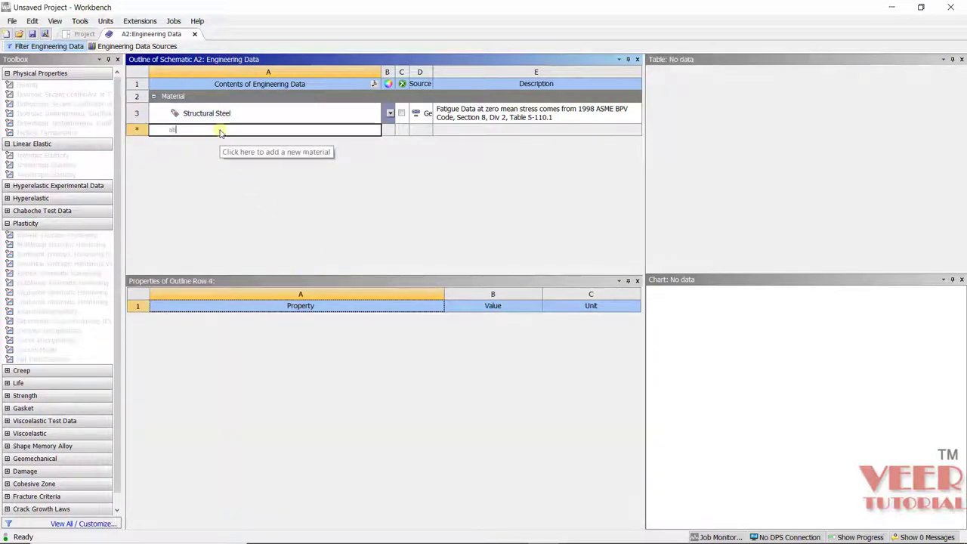
text(stos)
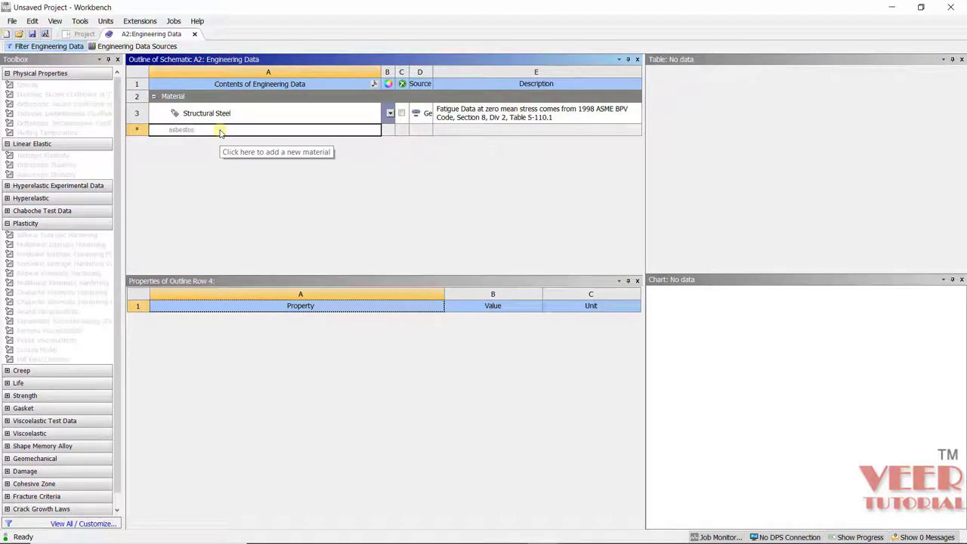
key(Return)
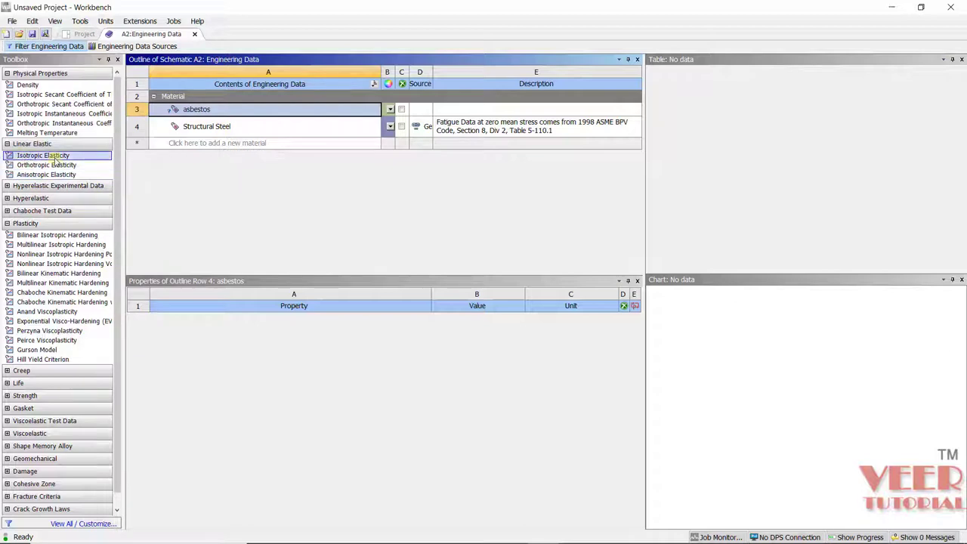
drag(57, 156, 201, 108)
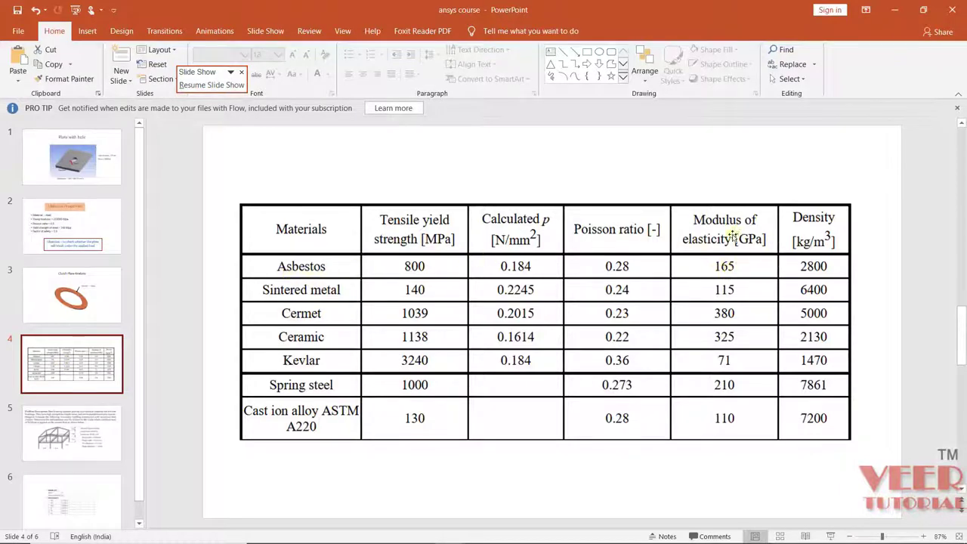
Switch back from the PowerPoint materials table to Workbench's Engineering Data window
key(alt+Tab)
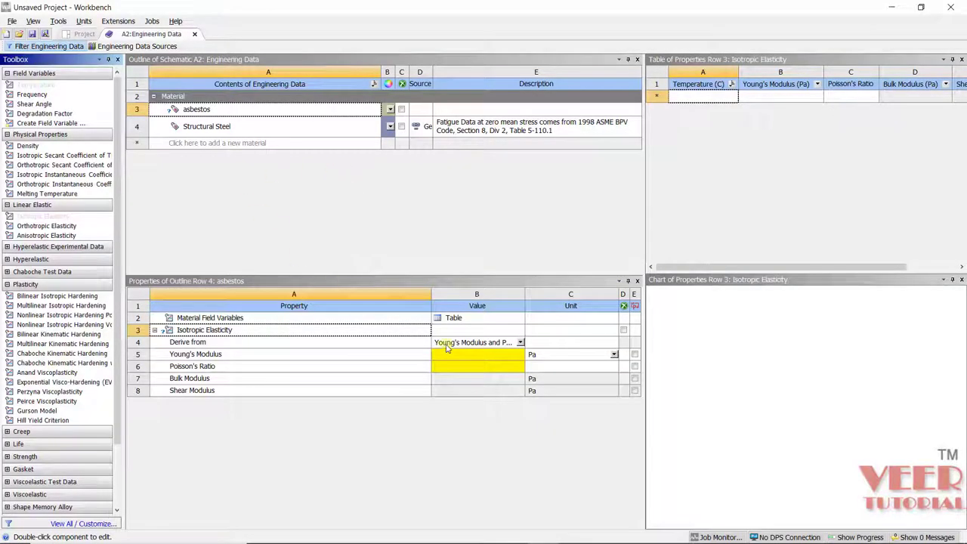
Give asbestos Young's Modulus 165000 MPa and Poisson's Ratio 0.28
click(585, 359)
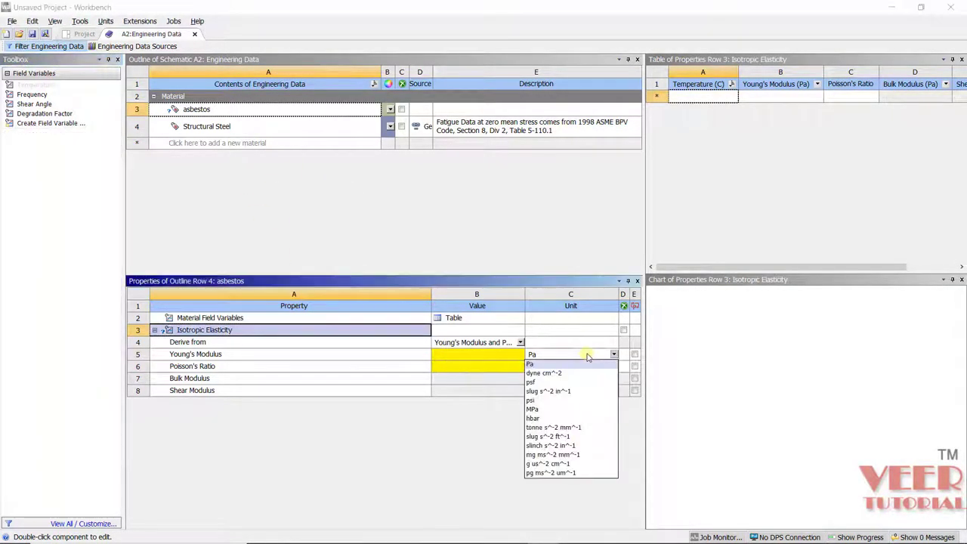
click(559, 409)
click(477, 344)
click(478, 351)
click(484, 359)
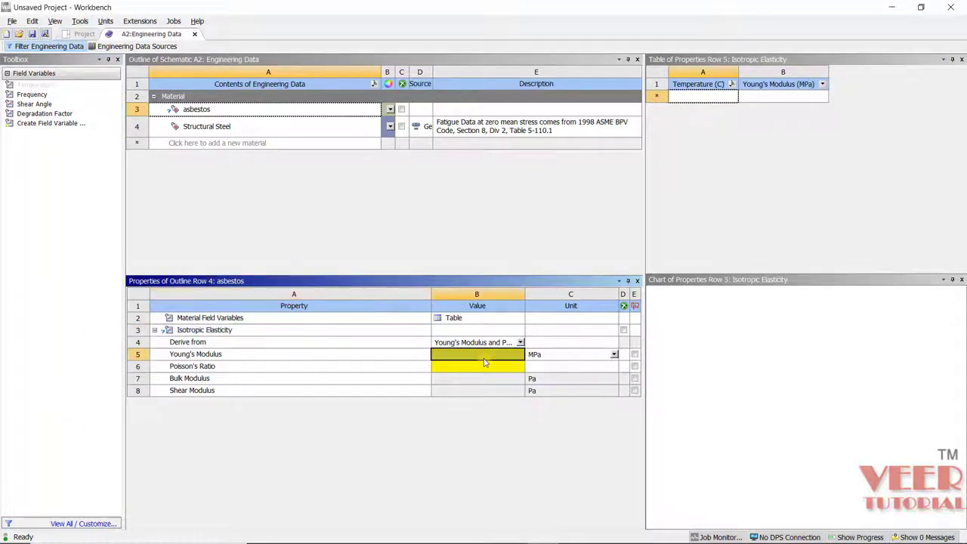
text(165000)
key(Return)
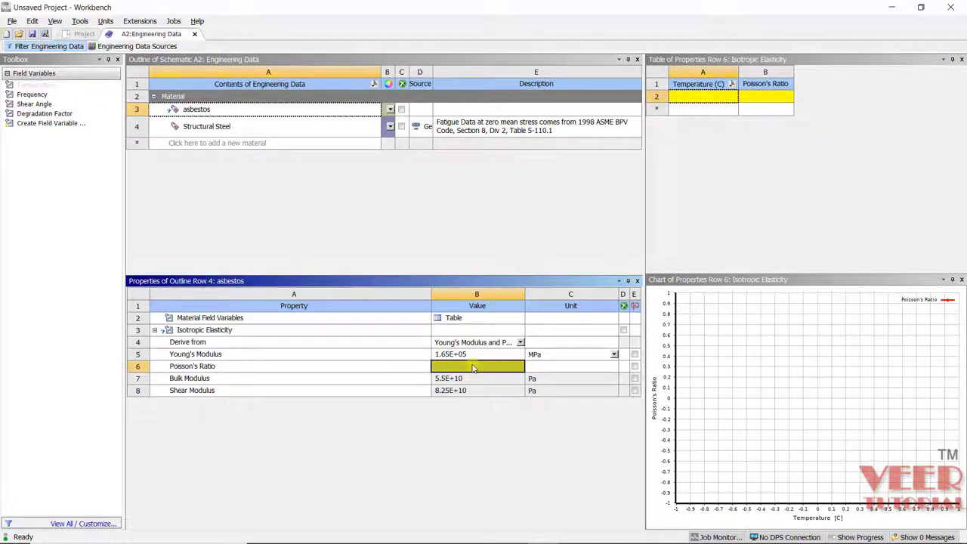
text(0.28)
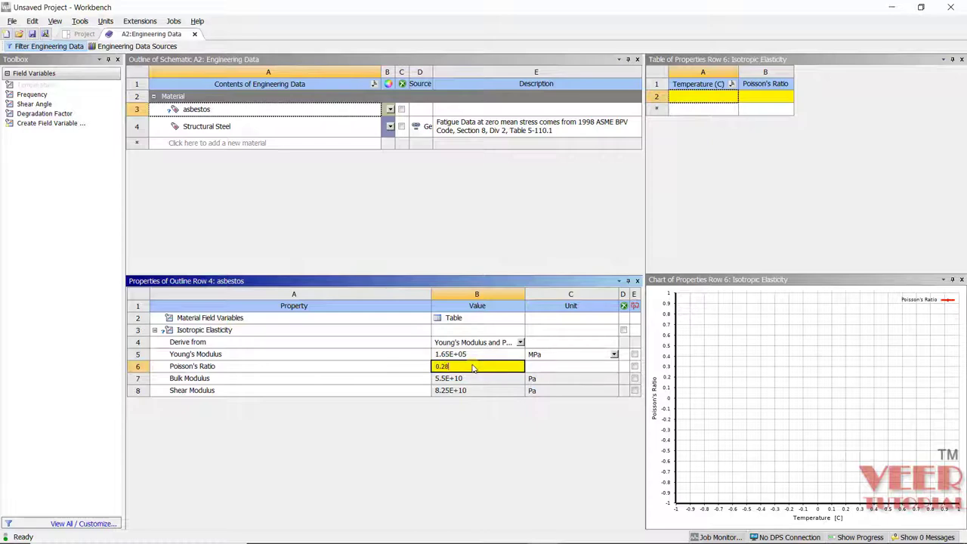
key(Return)
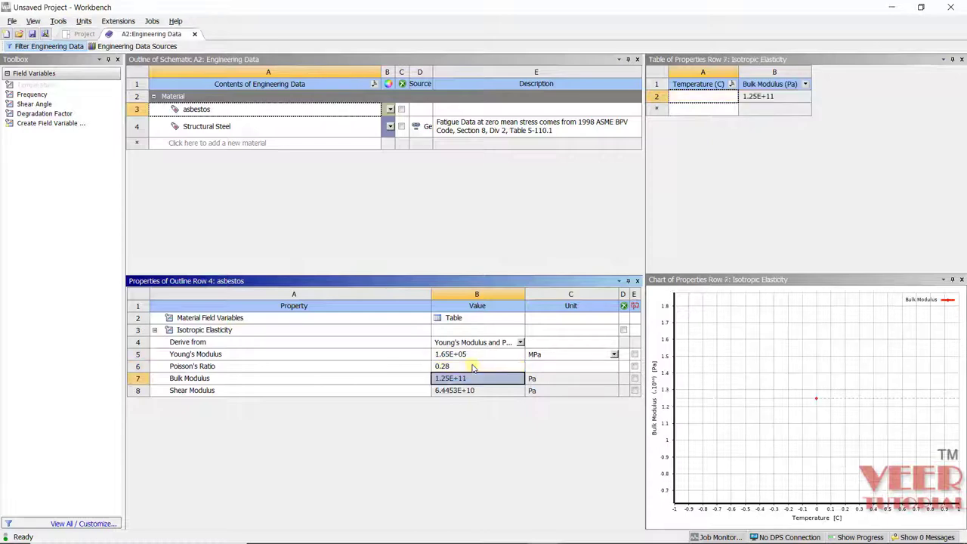
Close Engineering Data and import clutch_plate.stp as the clutch plate system's Geometry
click(193, 34)
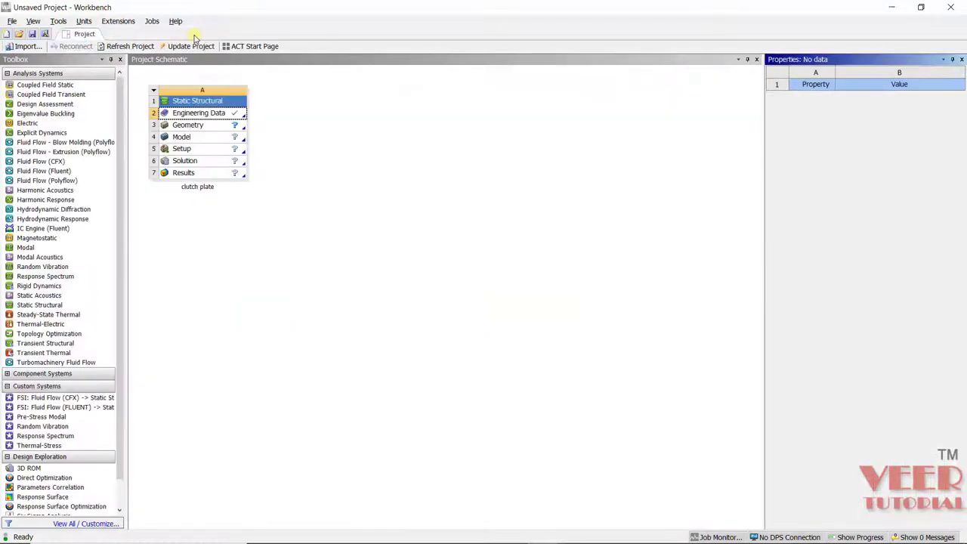
click(200, 126)
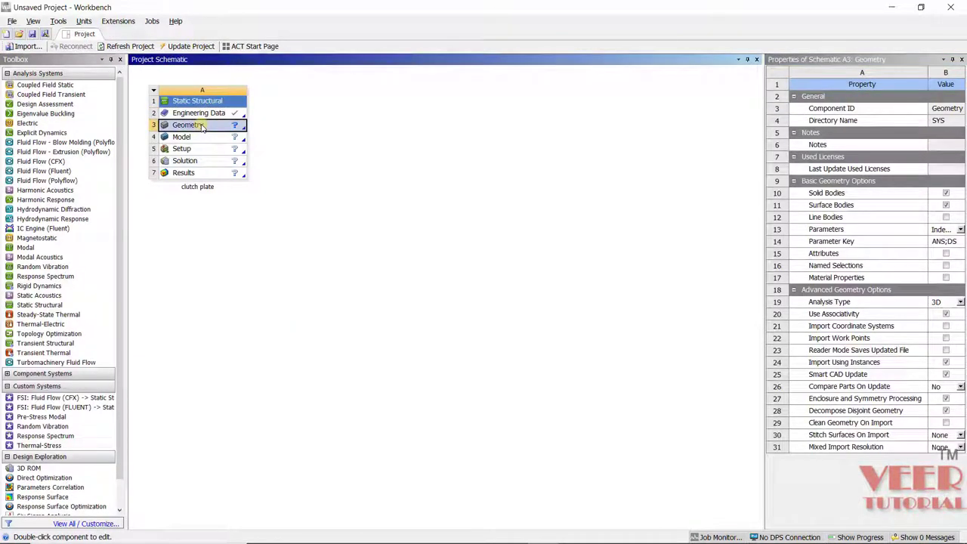
right_click(202, 127)
mouse_move(272, 154)
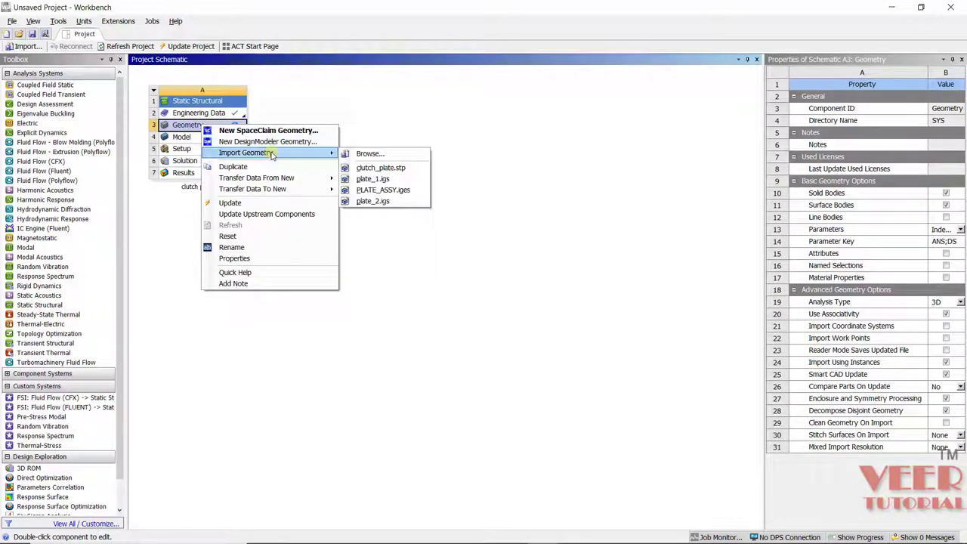
click(374, 154)
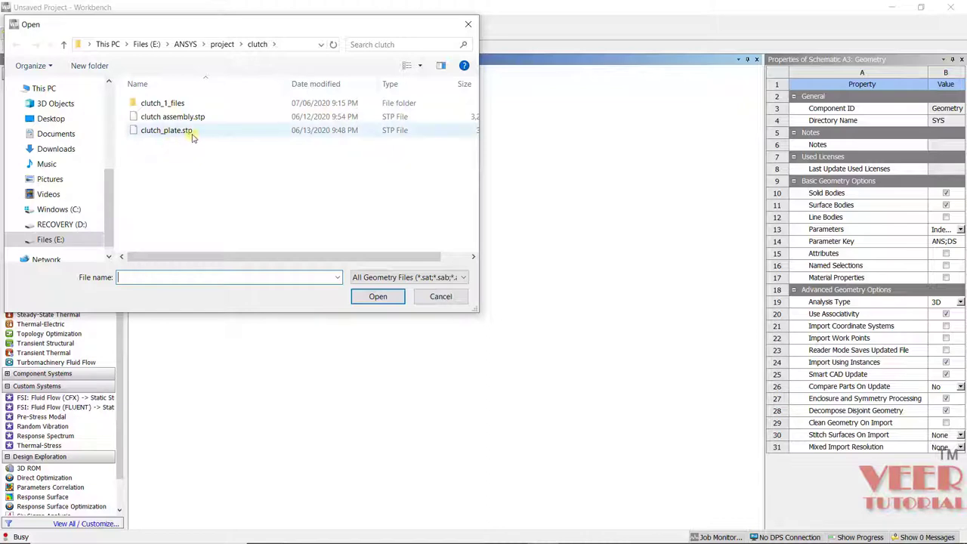
click(172, 131)
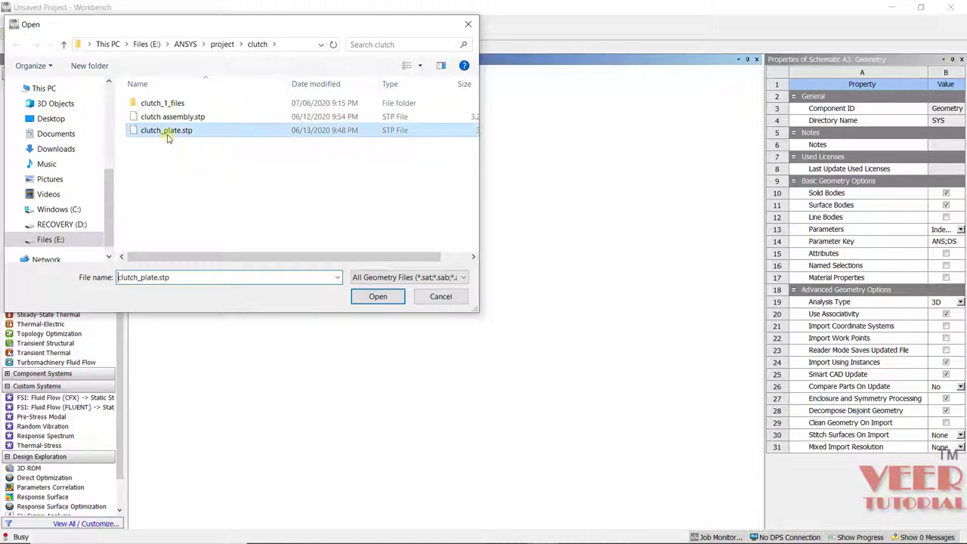
click(378, 297)
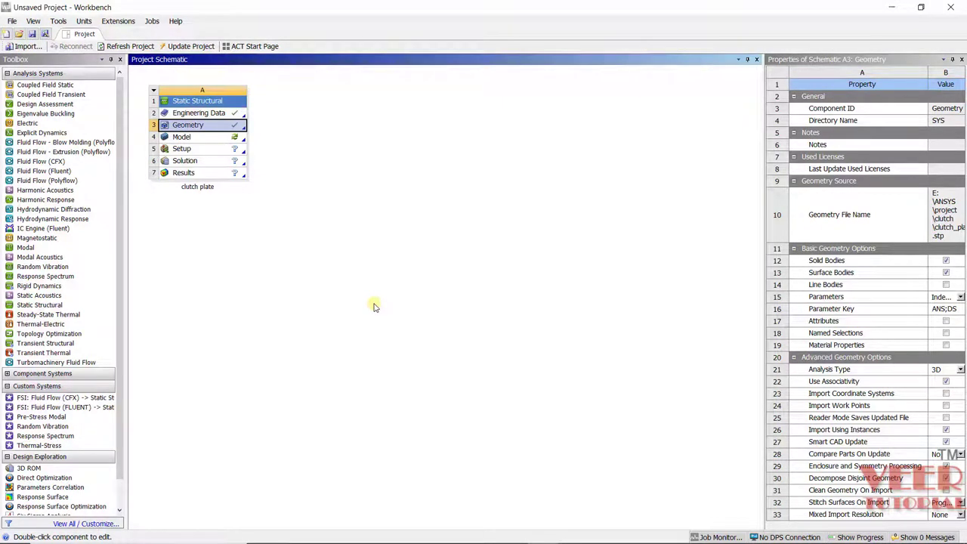
Open the clutch plate Model in Mechanical and rotate it to a face-on view
click(188, 136)
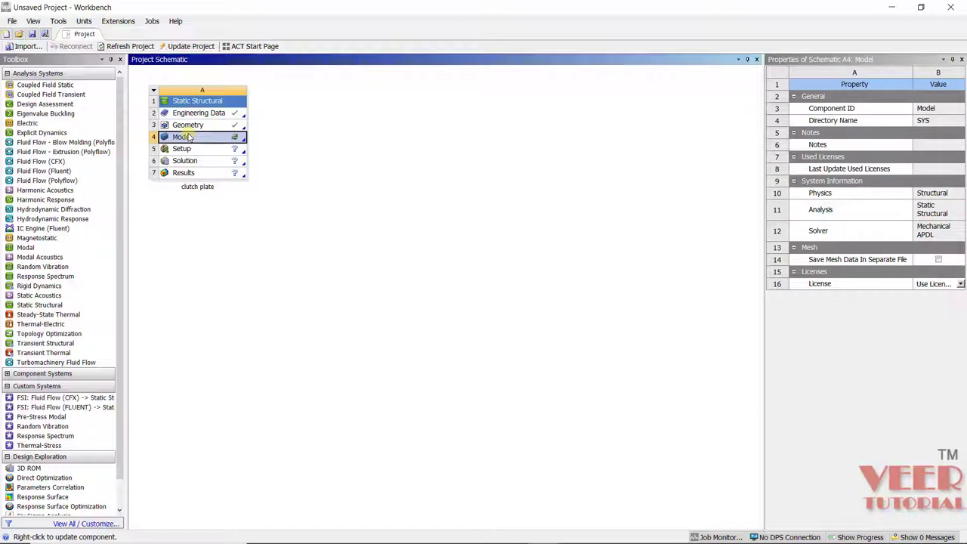
right_click(189, 137)
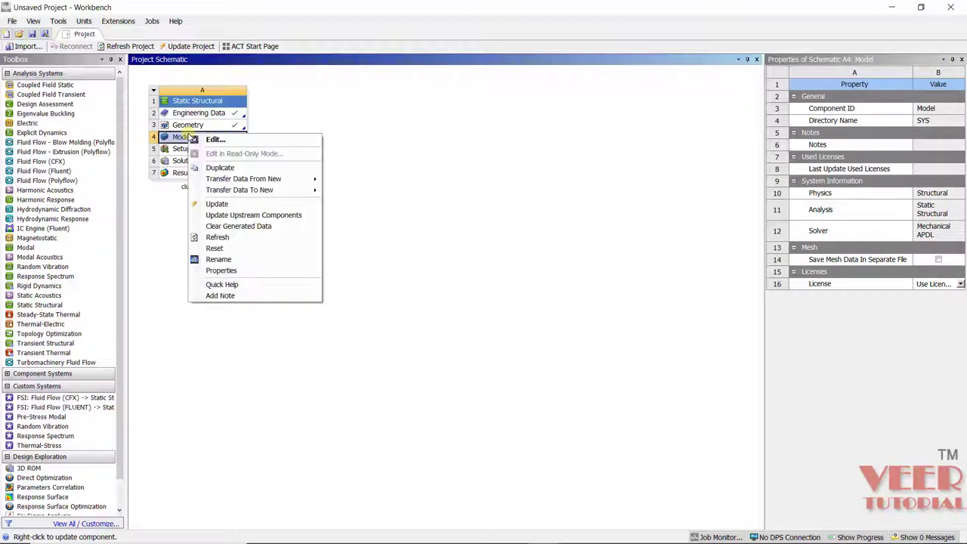
click(245, 140)
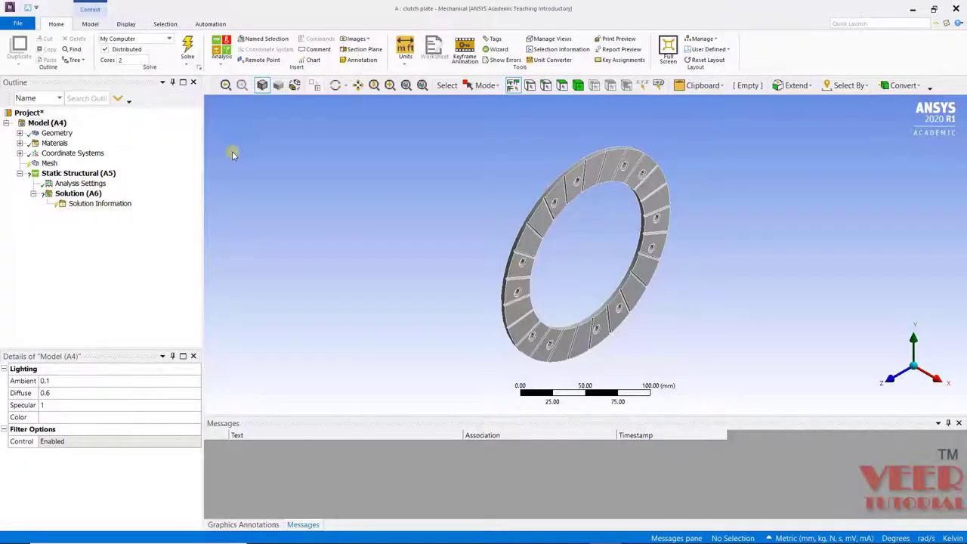
middle_drag(508, 253, 280, 167)
middle_drag(377, 220, 414, 274)
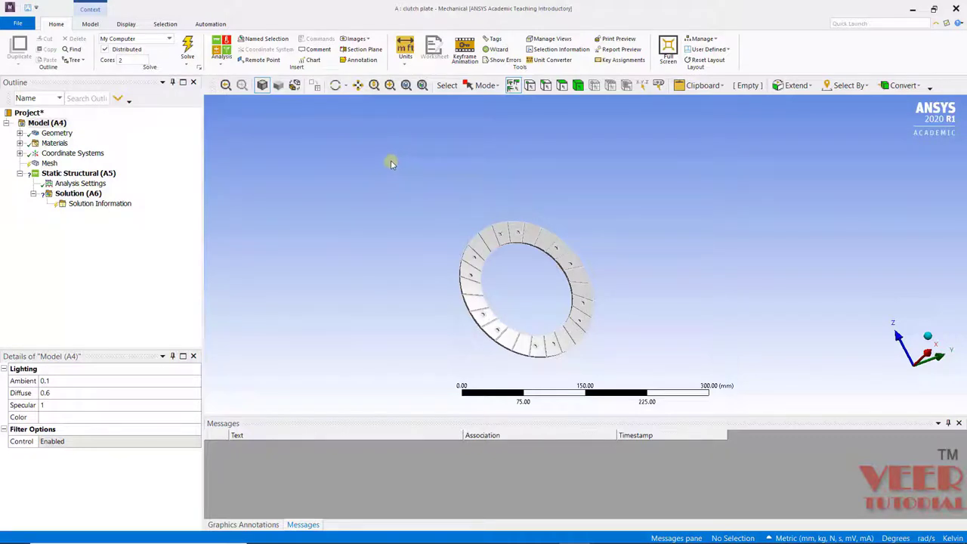
mouse_move(389, 166)
mouse_down()
mouse_move(476, 227)
mouse_move(430, 181)
mouse_move(400, 179)
mouse_up()
Change the clutch plate part's material assignment from Structural Steel to asbestos
click(19, 133)
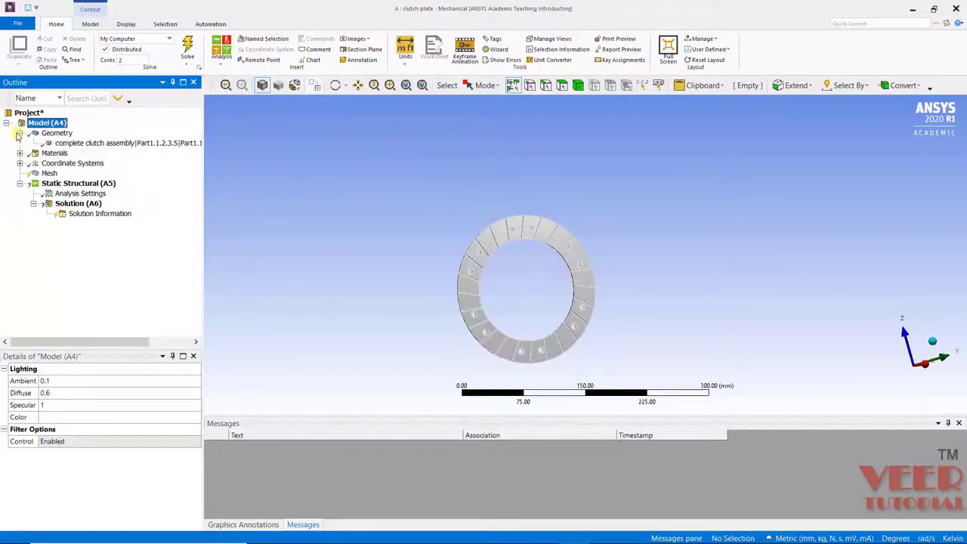
click(107, 144)
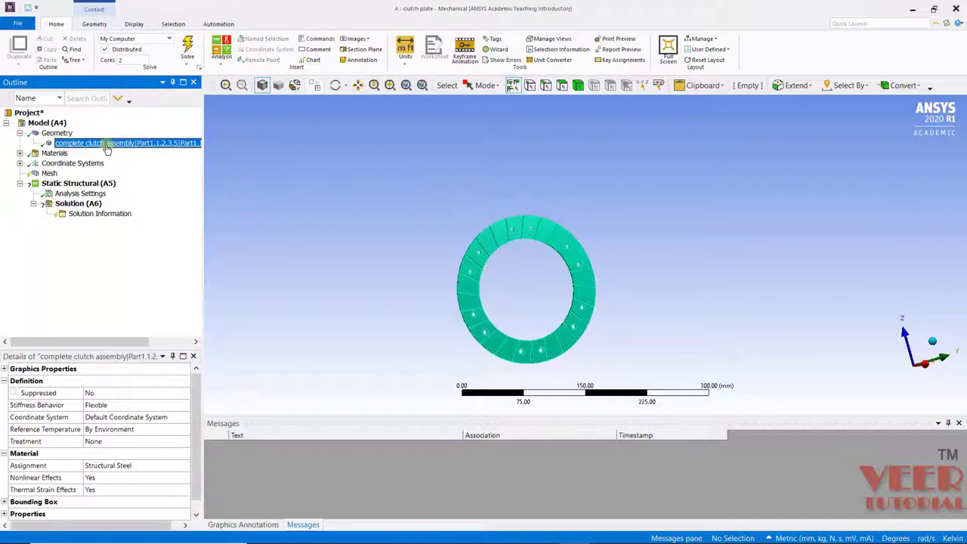
click(123, 467)
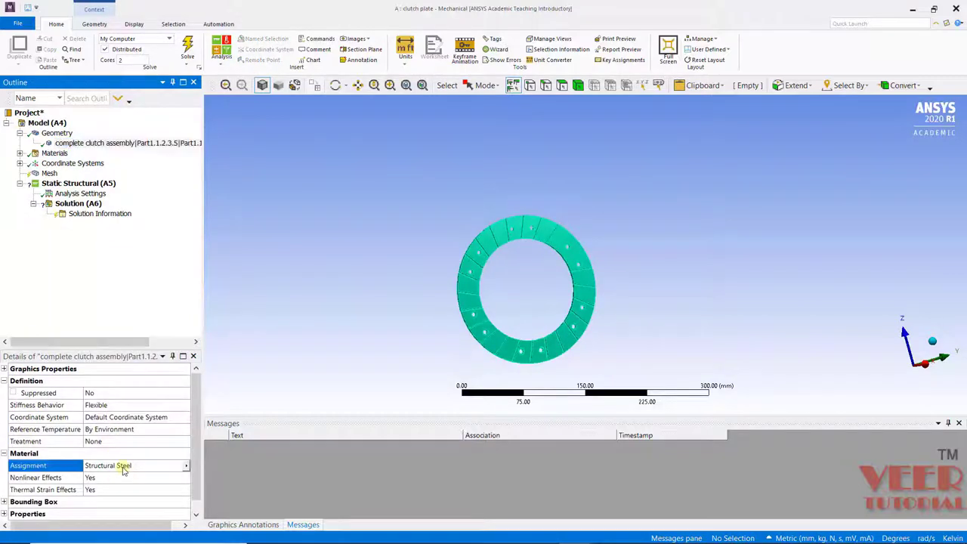
click(187, 467)
click(222, 340)
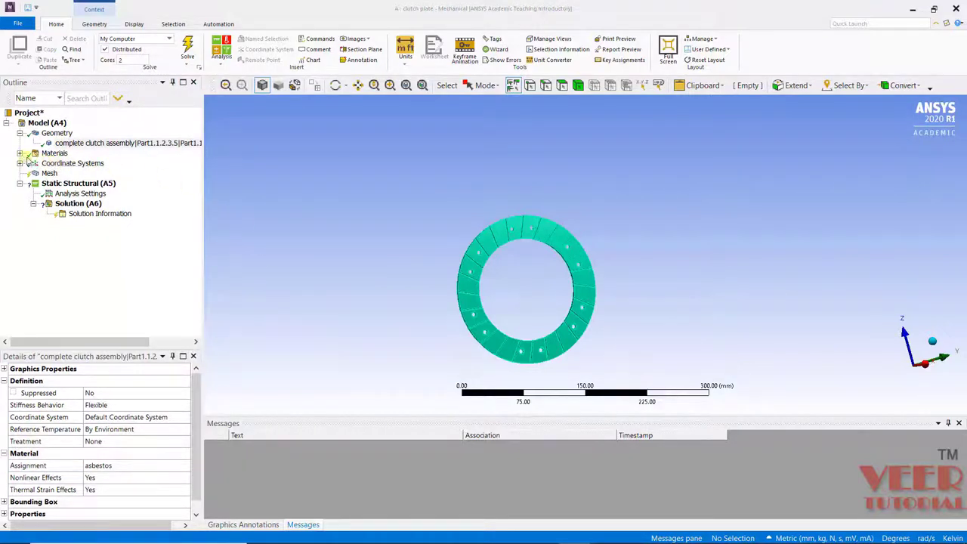
Generate the mesh on the clutch plate at the default element size
click(48, 173)
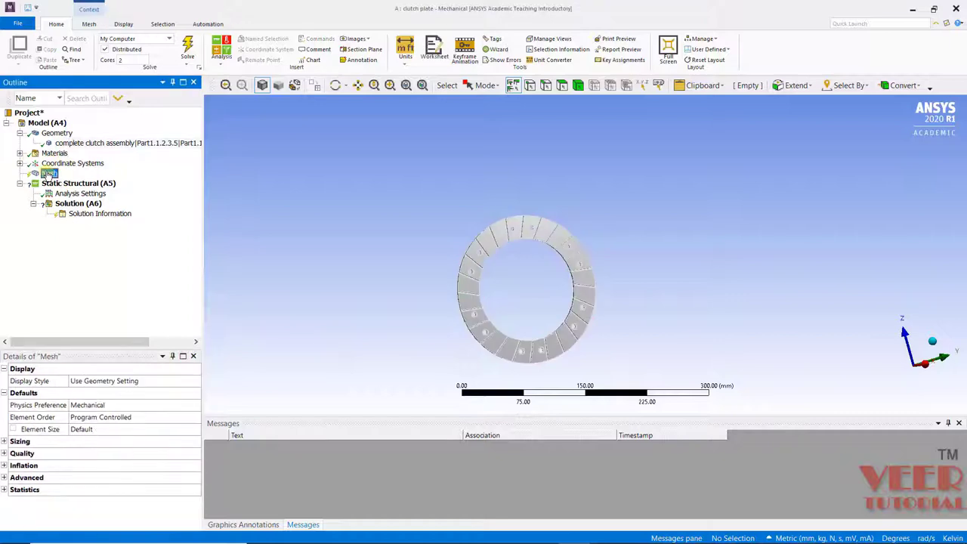
right_click(47, 173)
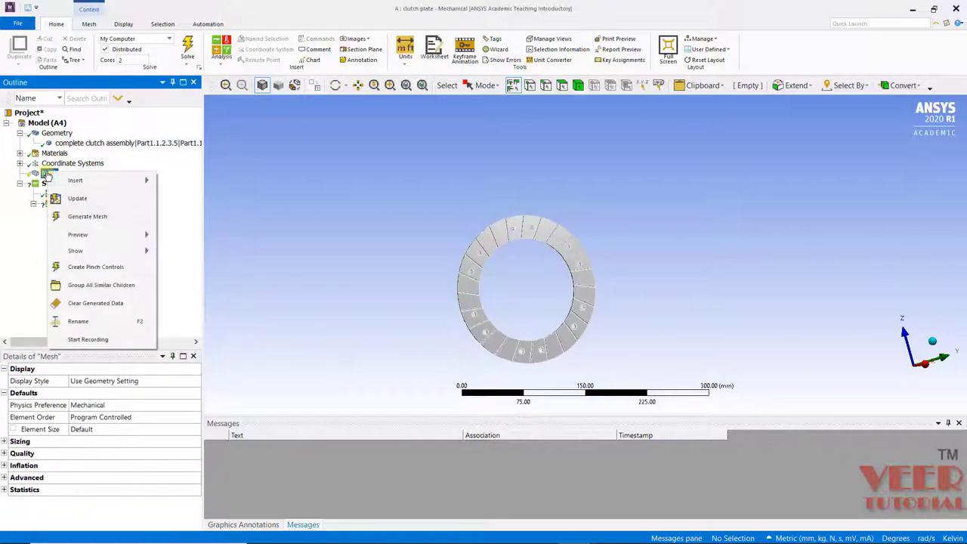
click(88, 217)
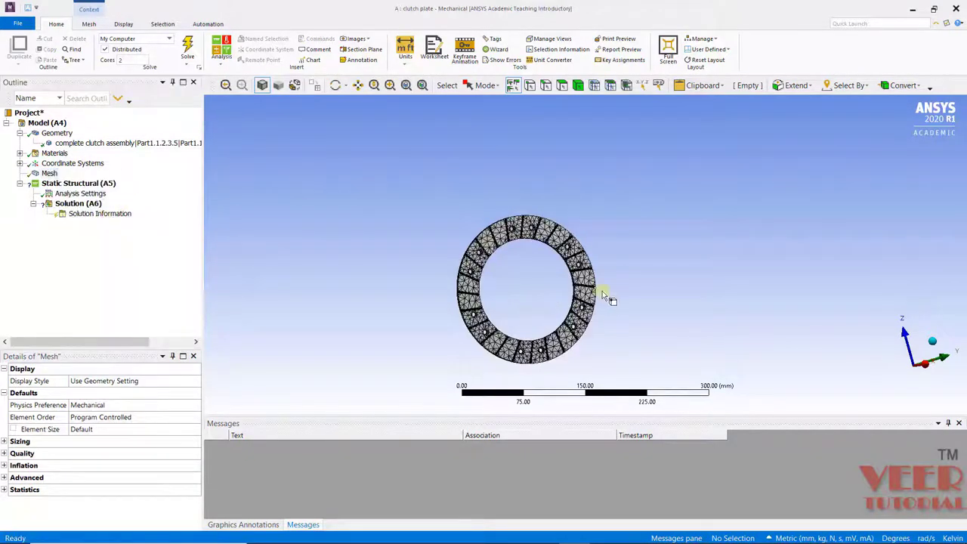
middle_drag(609, 295, 626, 255)
scroll(609, 373, up, 1)
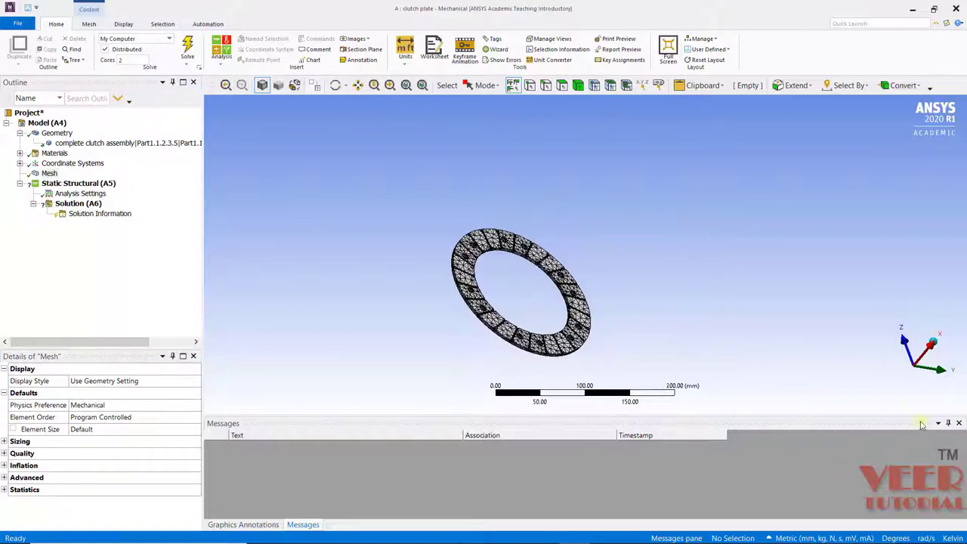
Hide the Messages and Graphics Annotations panes and inspect the triangular mesh
click(936, 425)
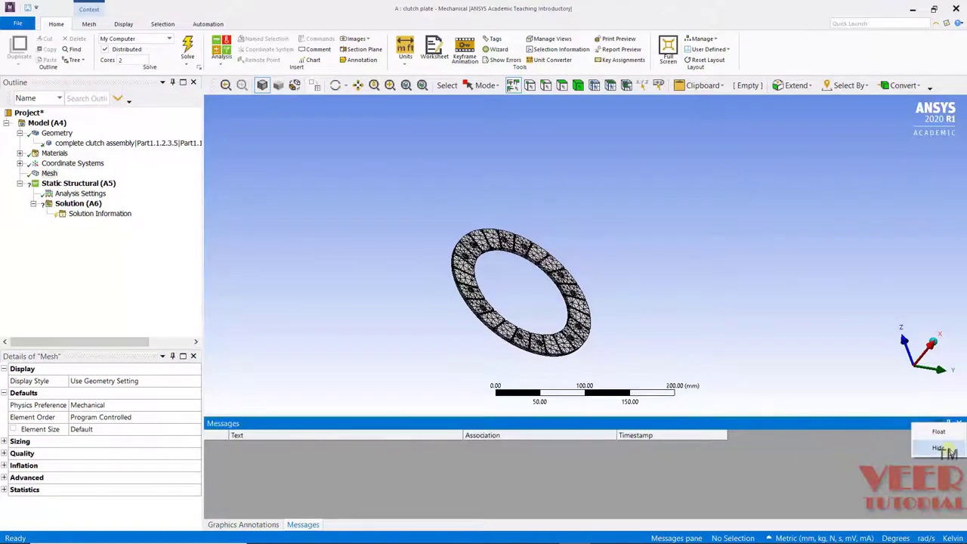
click(931, 450)
mouse_move(642, 313)
middle_down()
mouse_move(641, 352)
mouse_move(816, 339)
middle_up()
click(938, 423)
click(933, 447)
scroll(680, 280, up, 2)
scroll(657, 340, down, 4)
middle_drag(634, 378, 609, 388)
scroll(580, 445, up, 3)
middle_drag(580, 445, 566, 458)
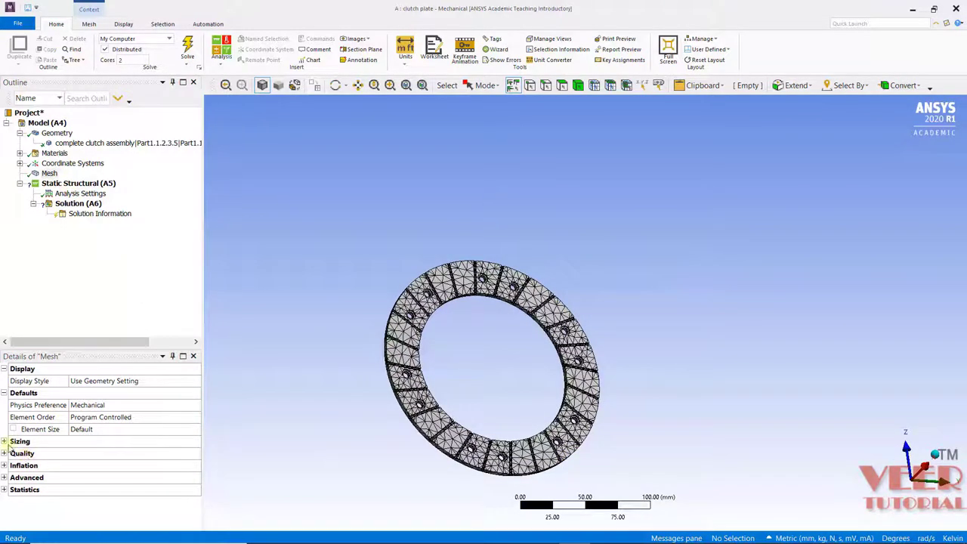
Set the mesh element size to 5 mm and update the mesh
click(102, 428)
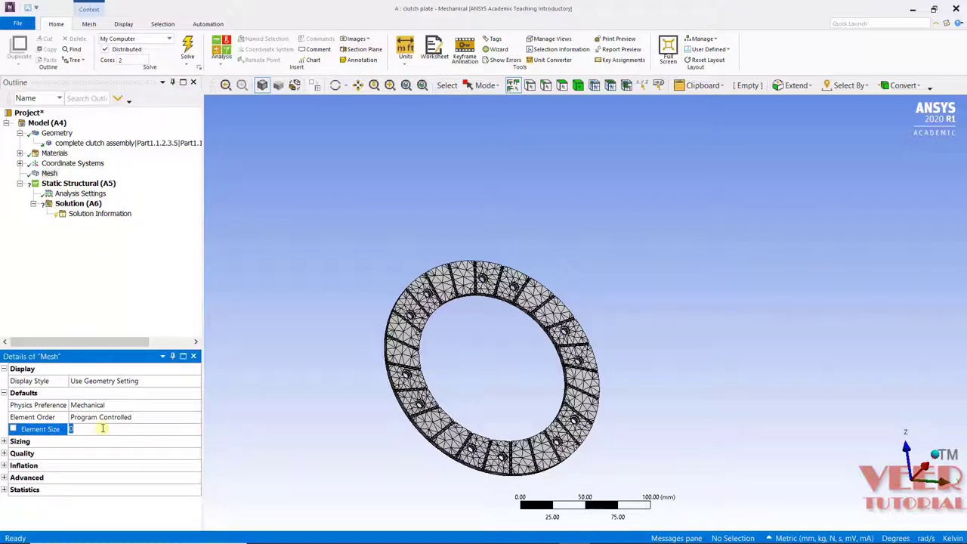
text(5)
key(Return)
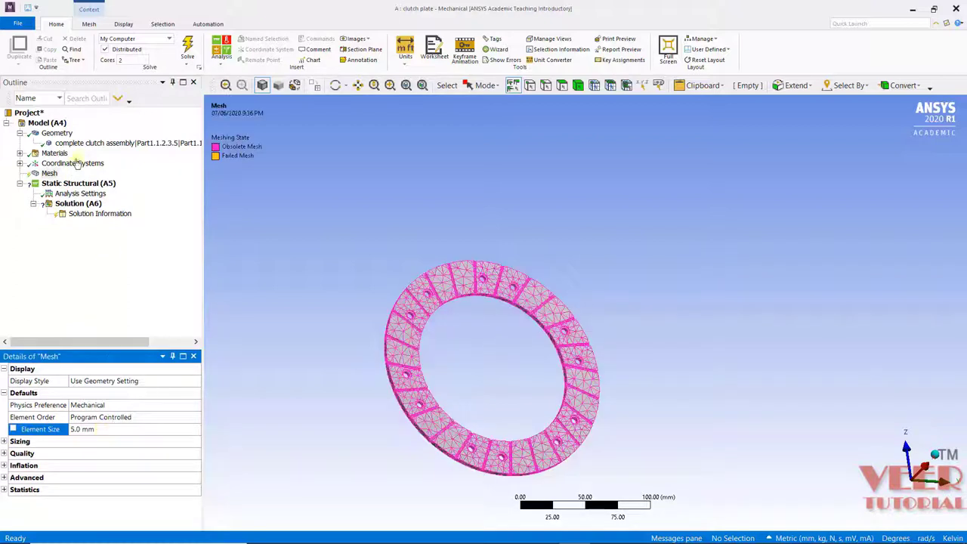
right_click(47, 175)
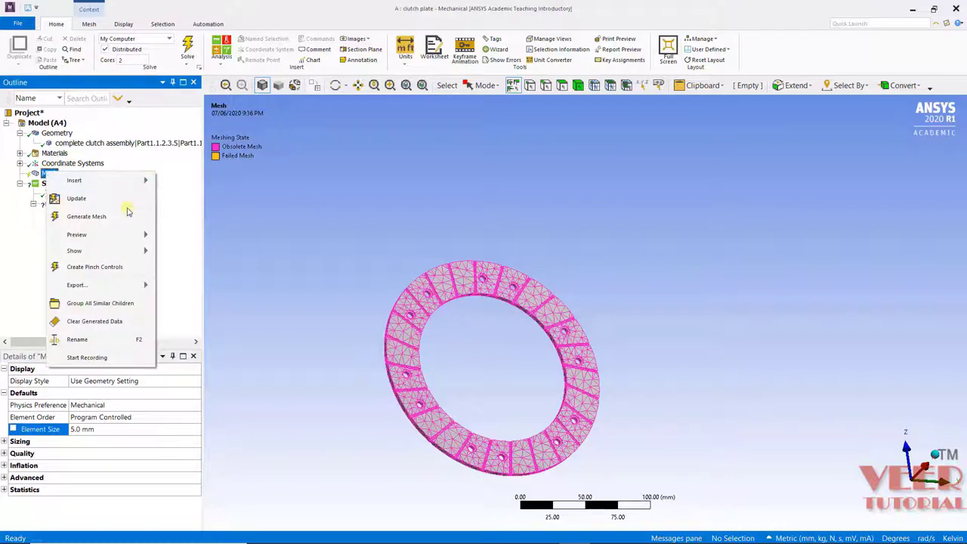
click(127, 200)
Orbit and zoom the ring to inspect the finer 5 mm mesh
scroll(356, 425, up, 3)
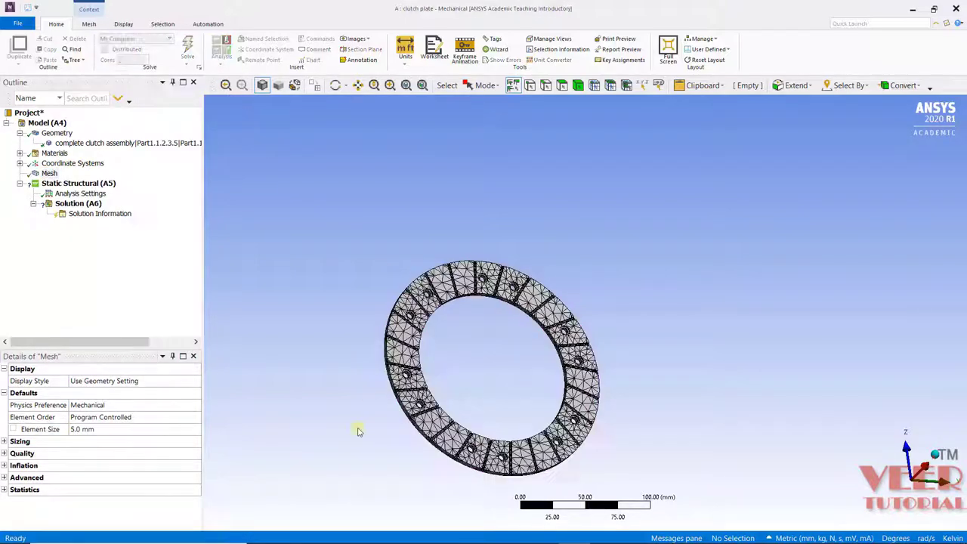
scroll(344, 287, up, 2)
scroll(358, 227, up, 2)
scroll(393, 223, down, 2)
scroll(378, 242, up, 4)
scroll(315, 227, down, 2)
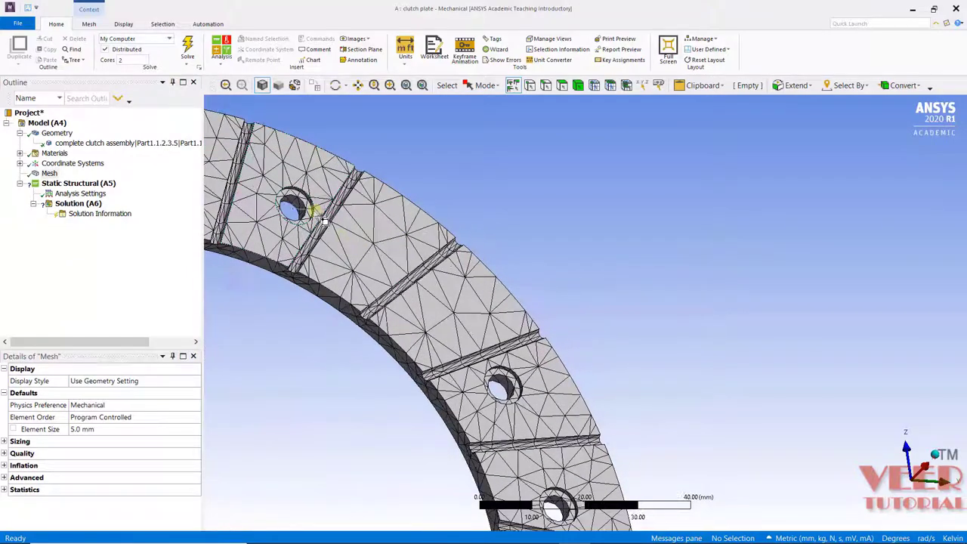
middle_drag(324, 209, 296, 220)
scroll(261, 233, up, 2)
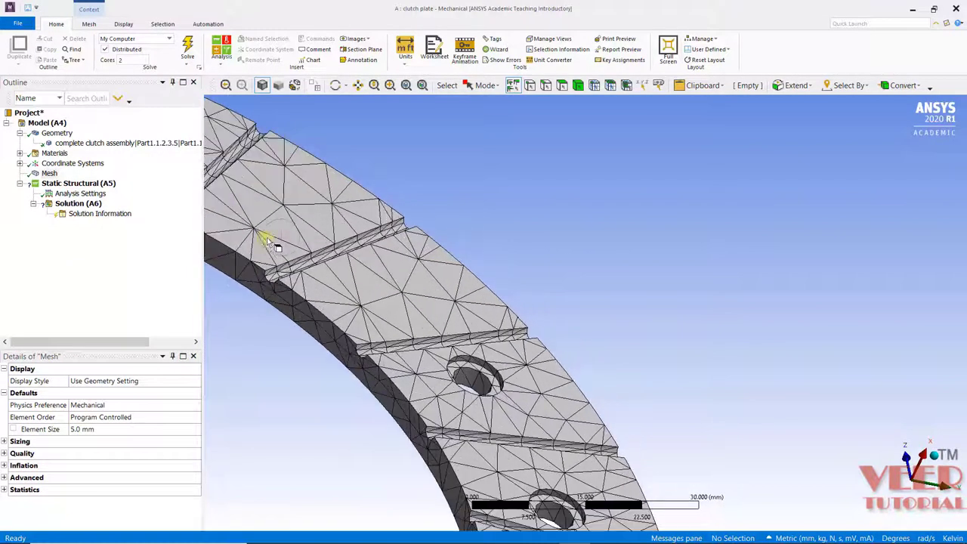
scroll(469, 227, down, 3)
middle_drag(469, 226, 448, 219)
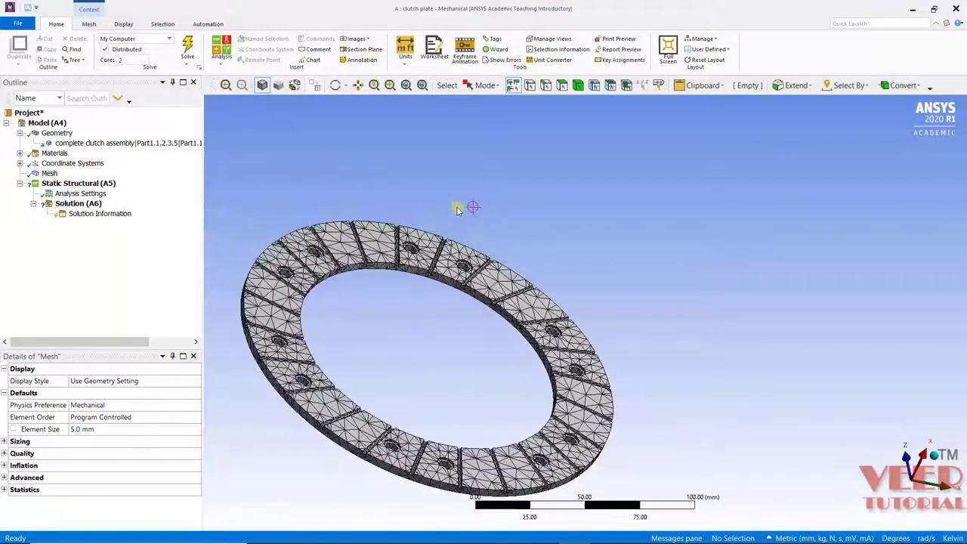
scroll(457, 216, down, 3)
middle_drag(471, 233, 423, 340)
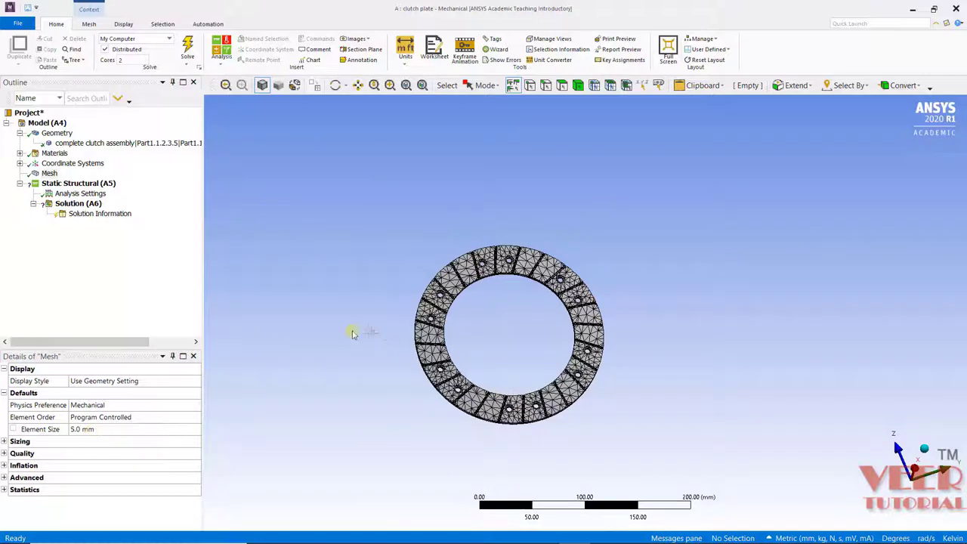
middle_drag(268, 281, 354, 295)
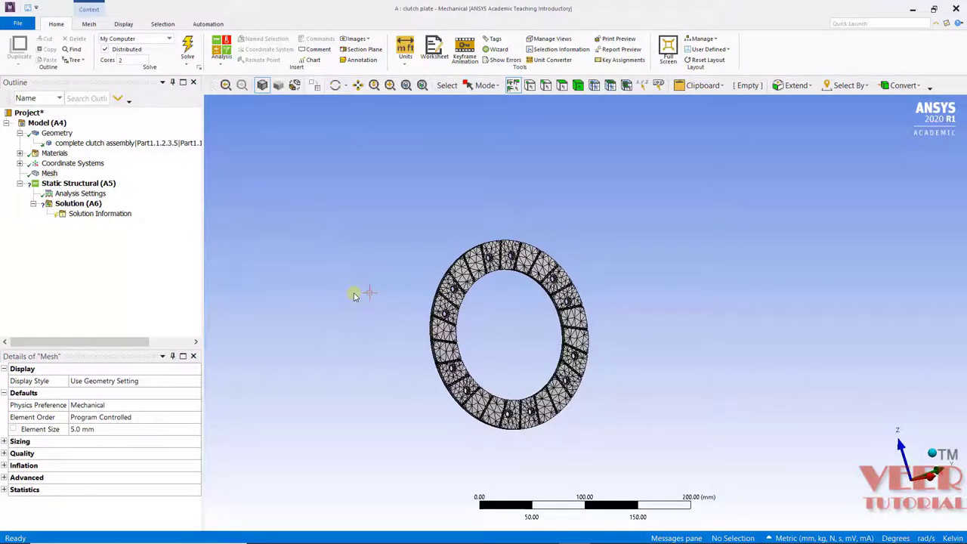
Insert a Pressure load in Static Structural with a magnitude of 1 MPa
click(66, 185)
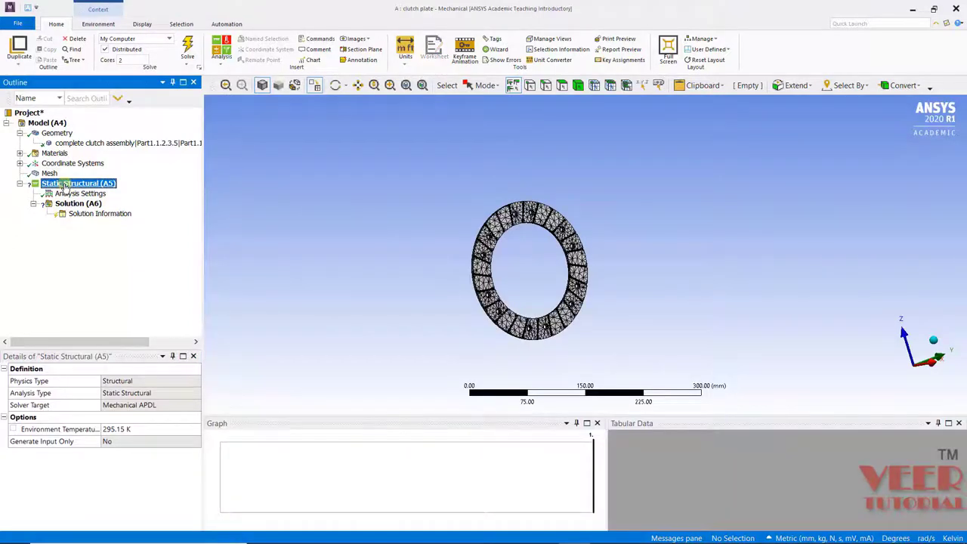
right_click(66, 187)
mouse_move(148, 195)
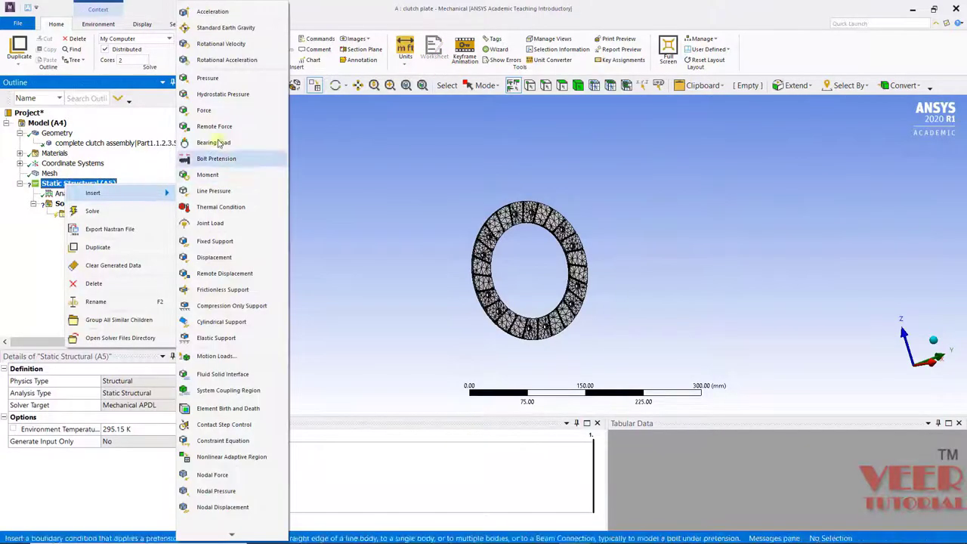
click(234, 79)
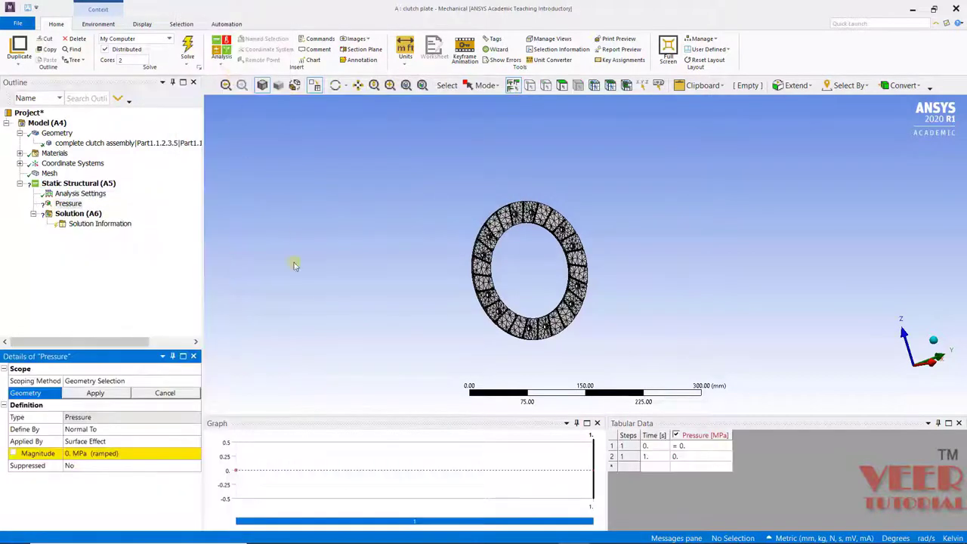
middle_drag(465, 302, 571, 378)
scroll(551, 317, up, 2)
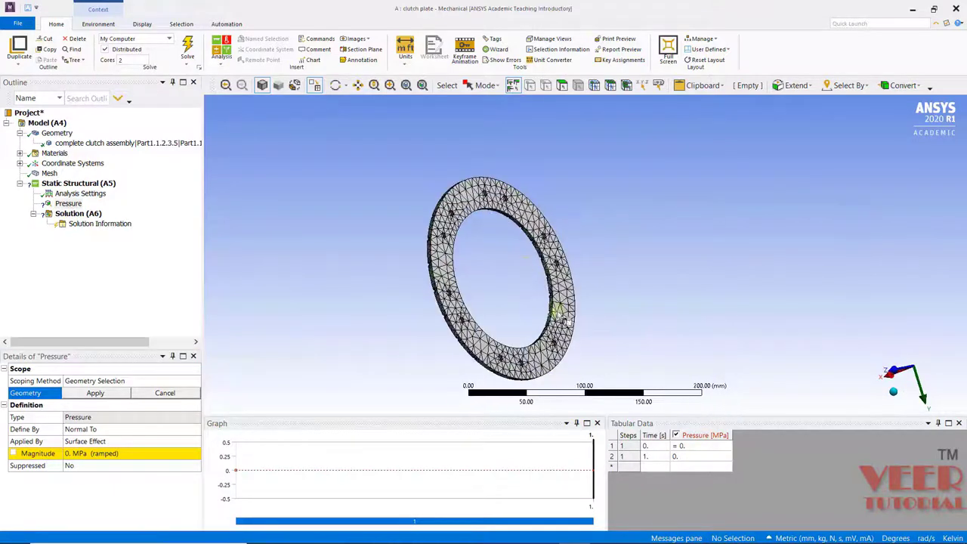
click(107, 450)
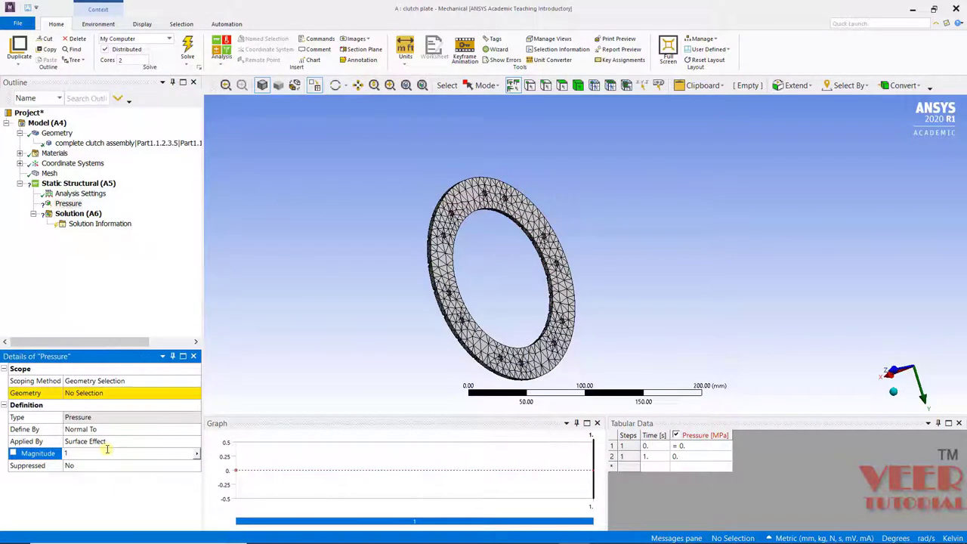
text(1)
key(Return)
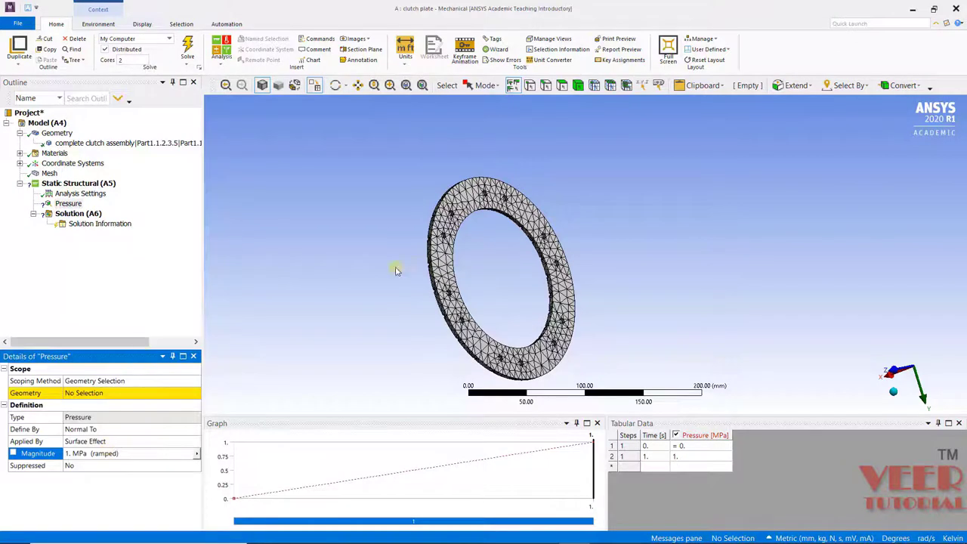
Apply the pressure to the ring's front face using face selection
click(564, 92)
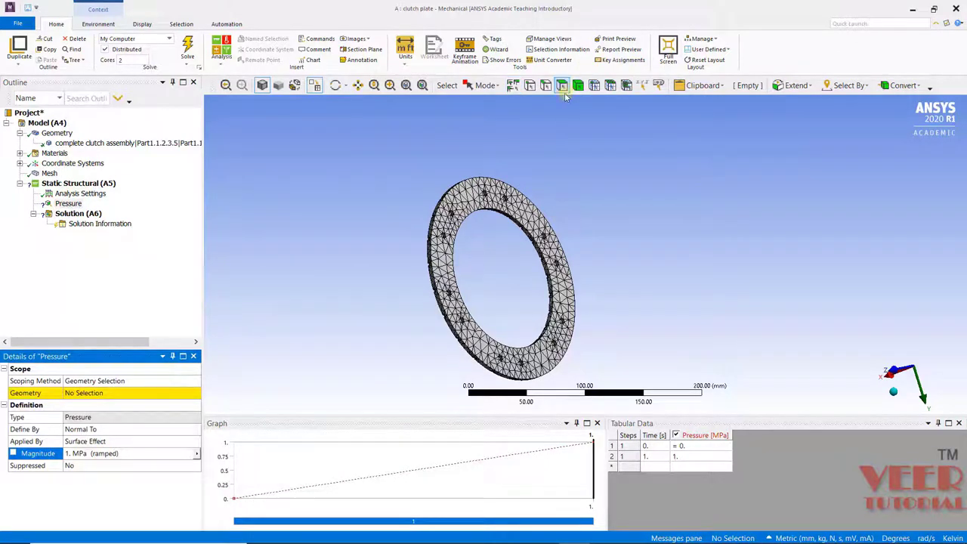
click(73, 394)
scroll(519, 169, up, 2)
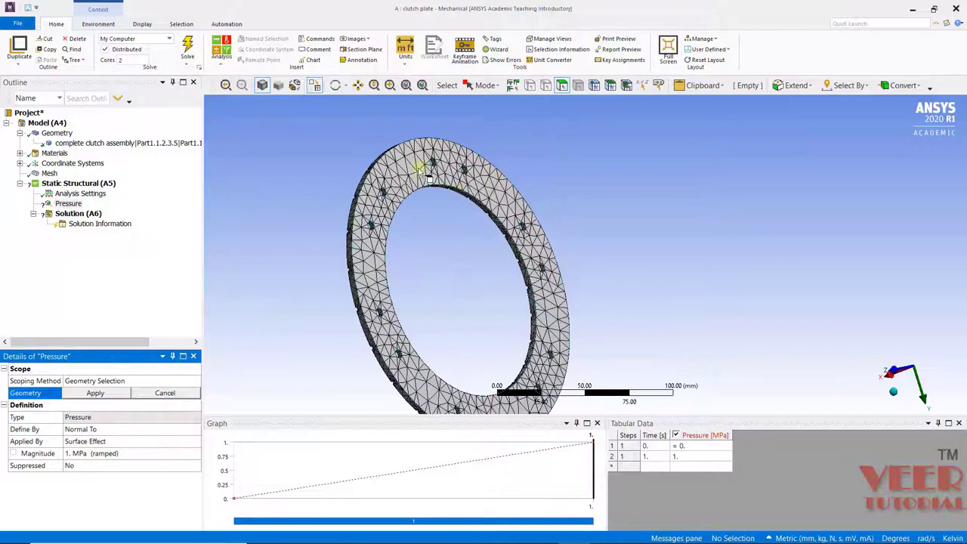
click(410, 168)
click(95, 393)
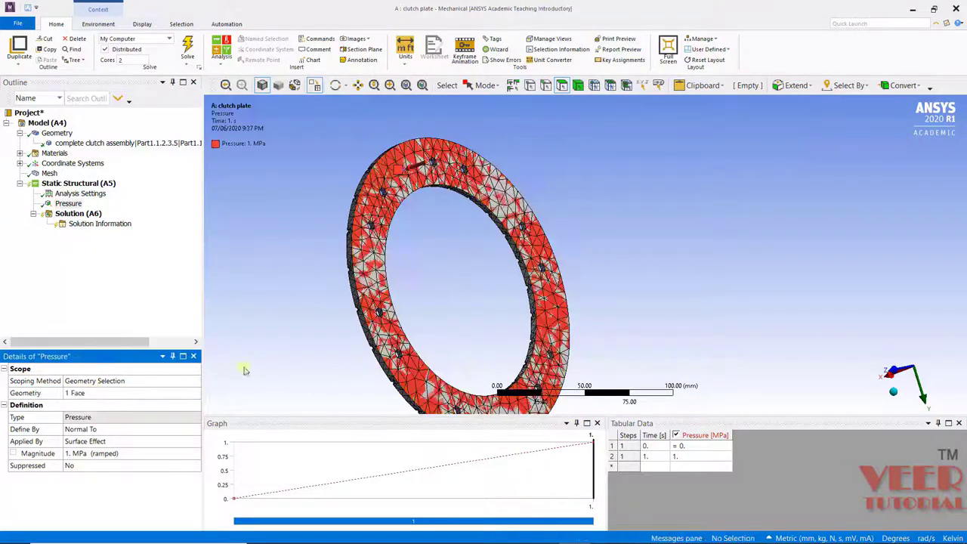
middle_drag(759, 189, 693, 168)
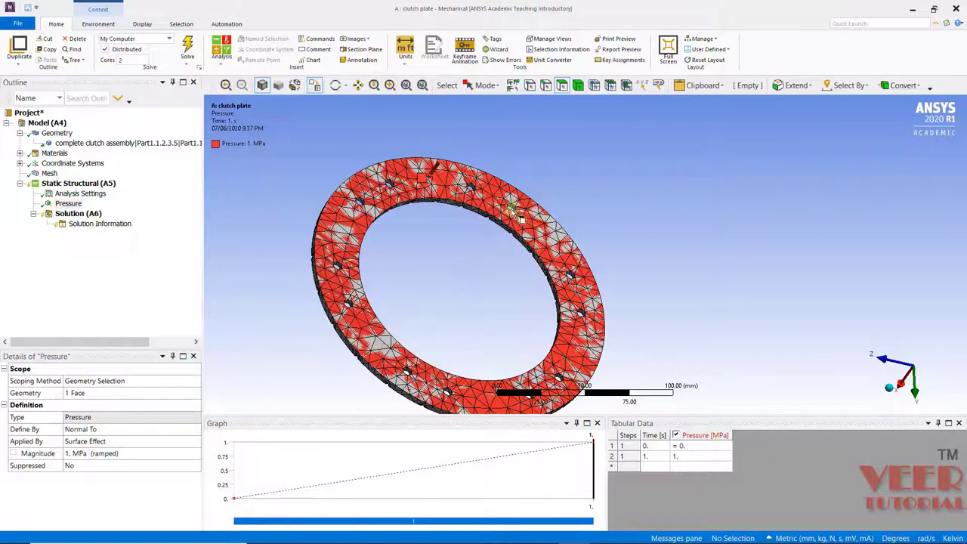
scroll(490, 221, down, 2)
click(88, 184)
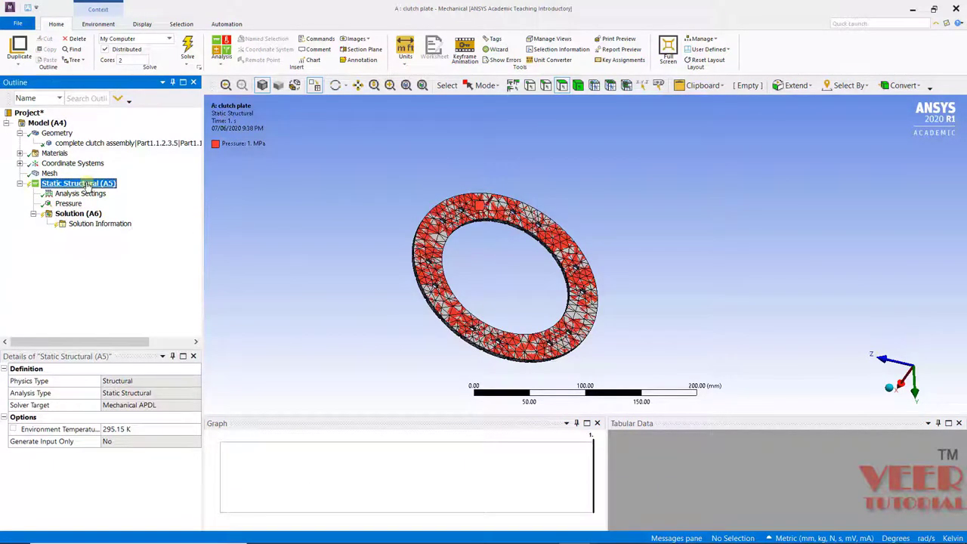
Insert a Fixed Support into the Static Structural analysis
right_click(87, 185)
mouse_move(128, 192)
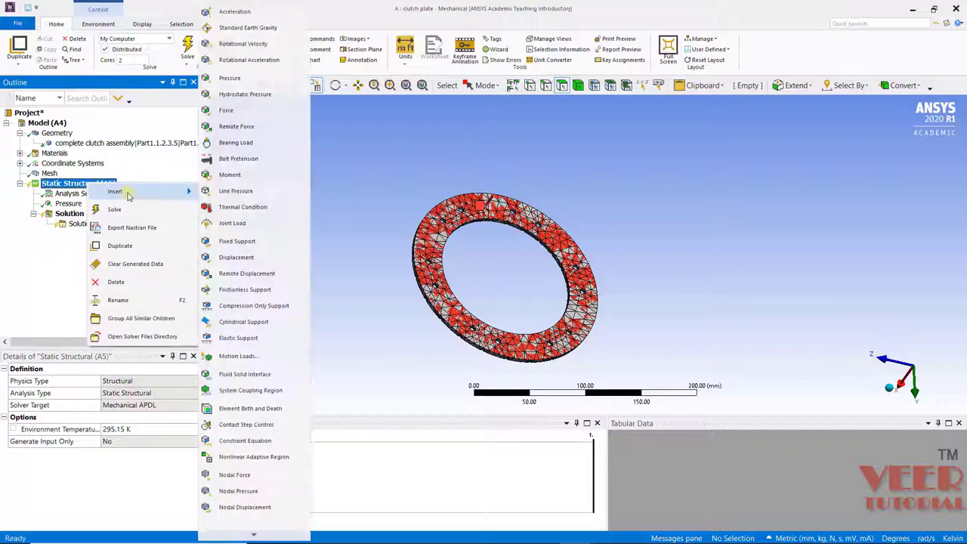
click(249, 242)
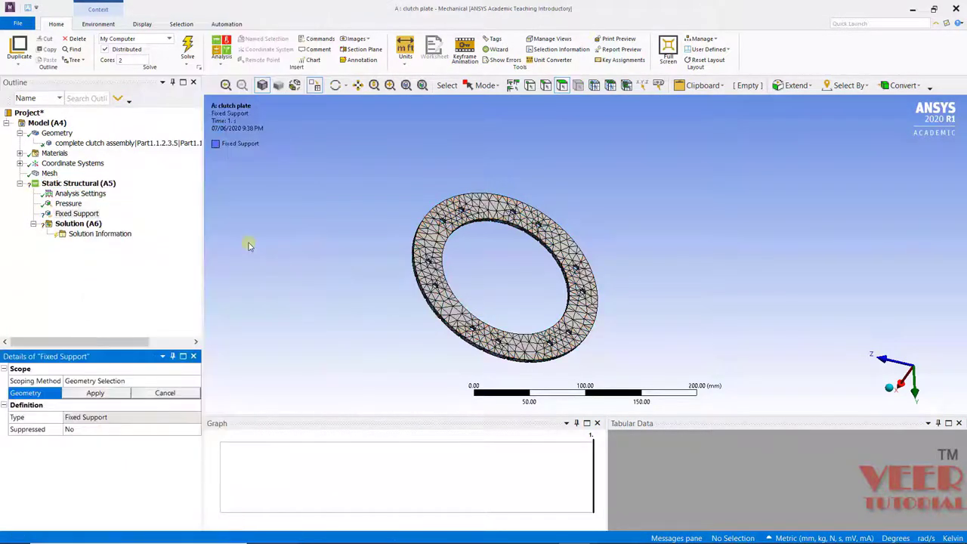
middle_drag(408, 332, 395, 327)
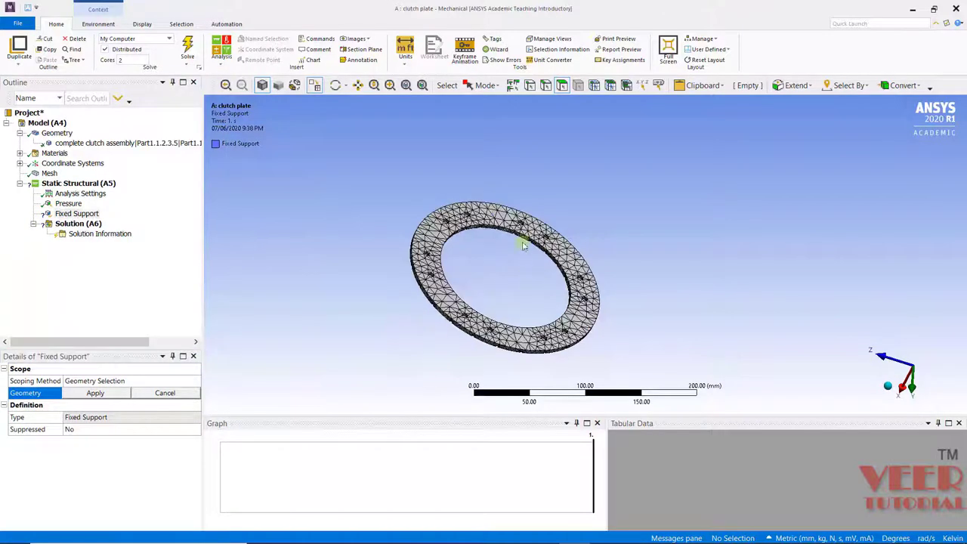
scroll(520, 238, up, 8)
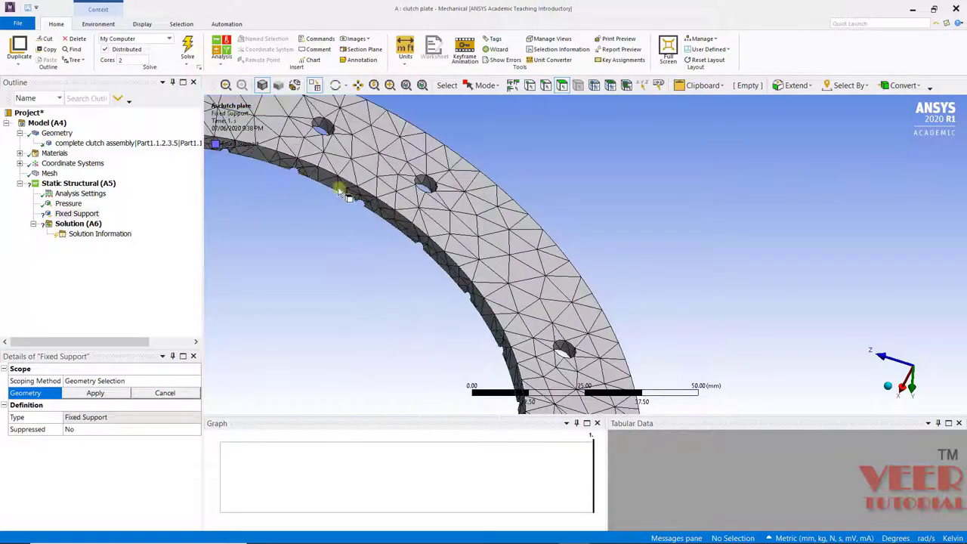
scroll(347, 191, down, 5)
scroll(318, 198, up, 5)
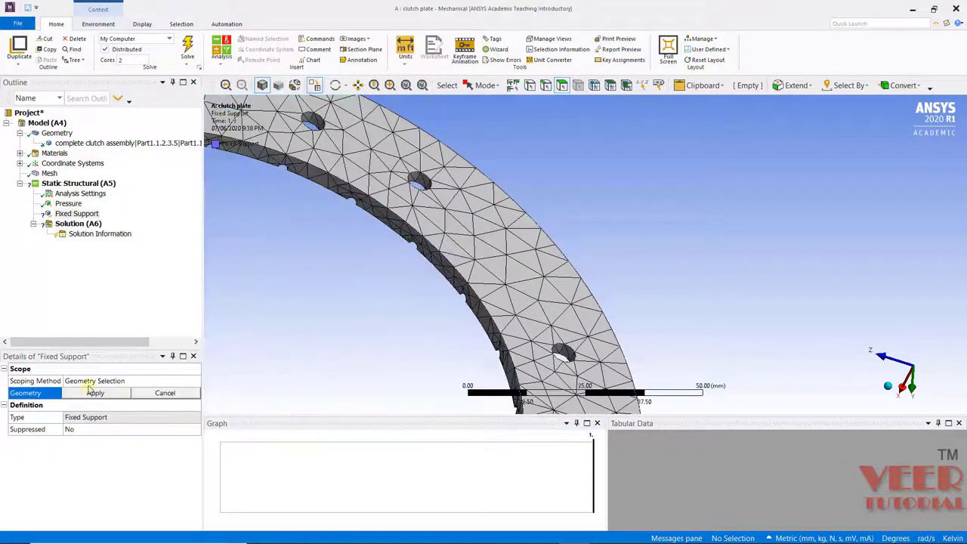
scroll(349, 201, down, 2)
Assign both inner cylindrical faces of the ring to the Fixed Support
click(356, 194)
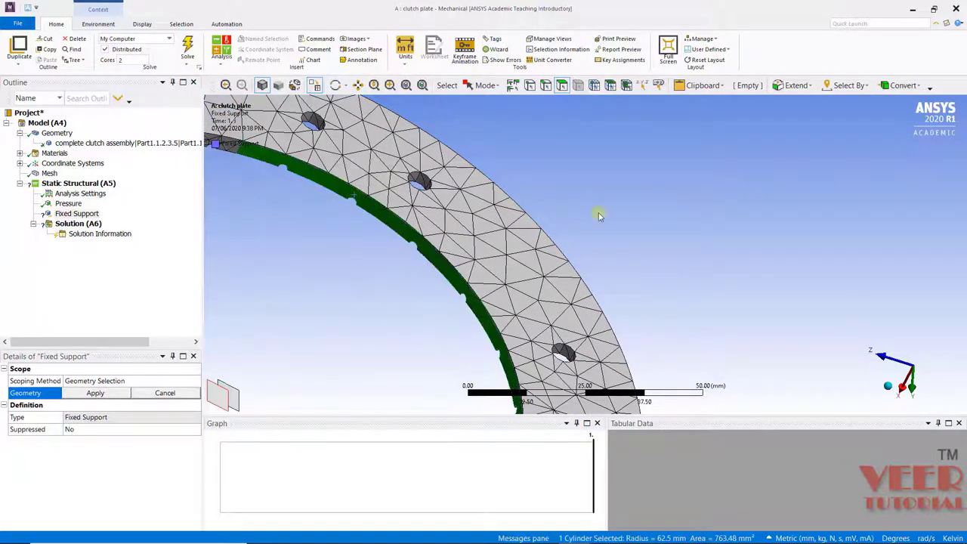
scroll(568, 205, down, 1)
scroll(569, 205, up, 3)
scroll(521, 173, down, 5)
scroll(284, 217, up, 3)
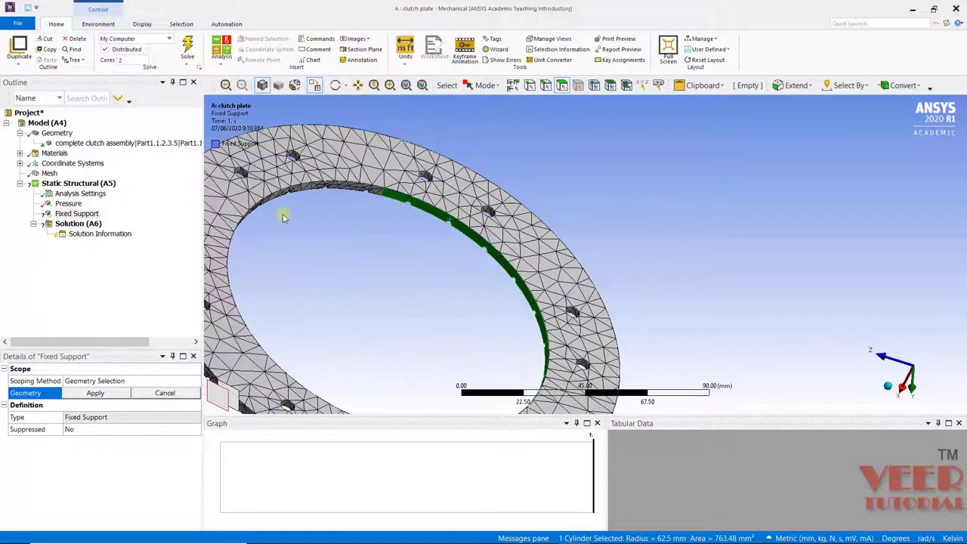
ctrl+click(349, 189)
click(95, 393)
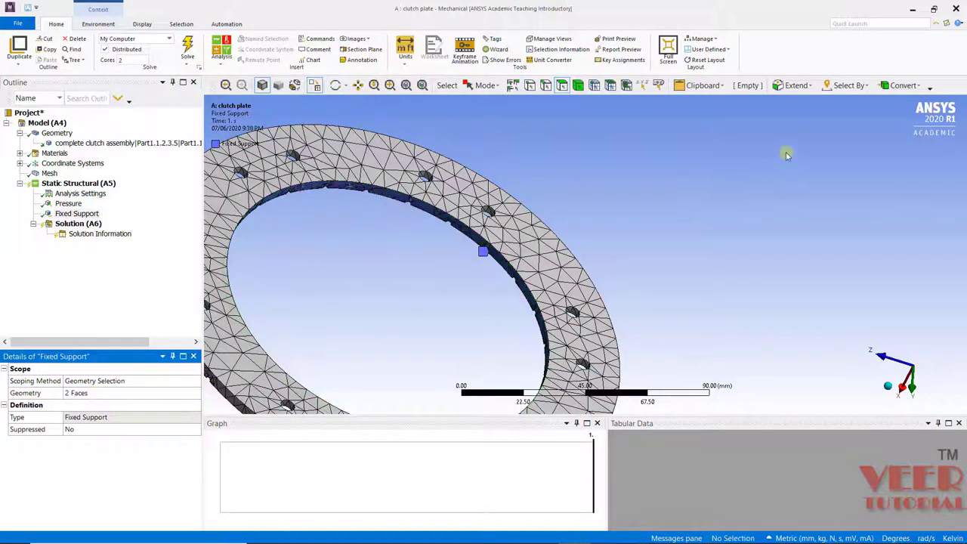
mouse_move(653, 197)
middle_down()
mouse_move(657, 212)
mouse_move(649, 181)
middle_up()
scroll(648, 182, down, 3)
scroll(648, 181, down, 2)
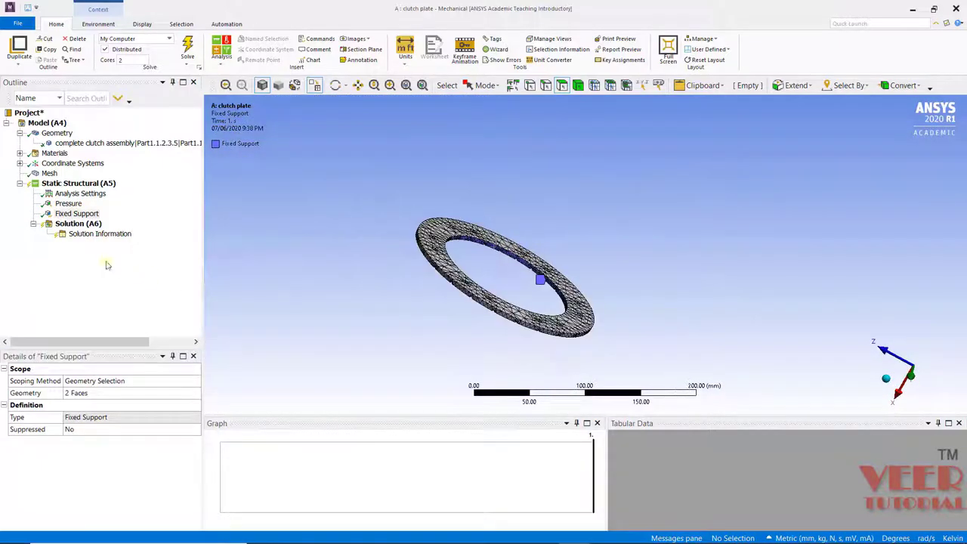
Add Total Deformation and Equivalent (von-Mises) Stress results under Solution
click(78, 224)
right_click(78, 227)
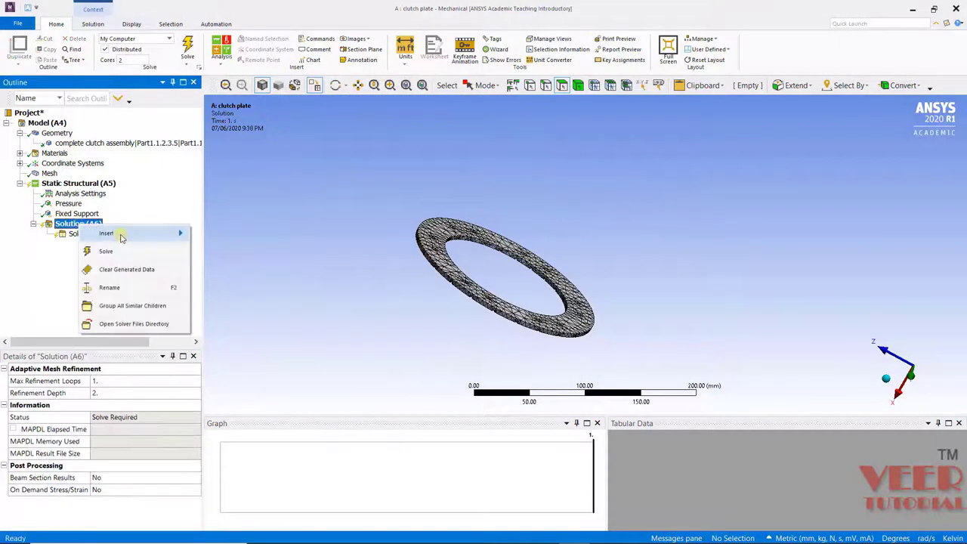
mouse_move(125, 236)
mouse_move(266, 233)
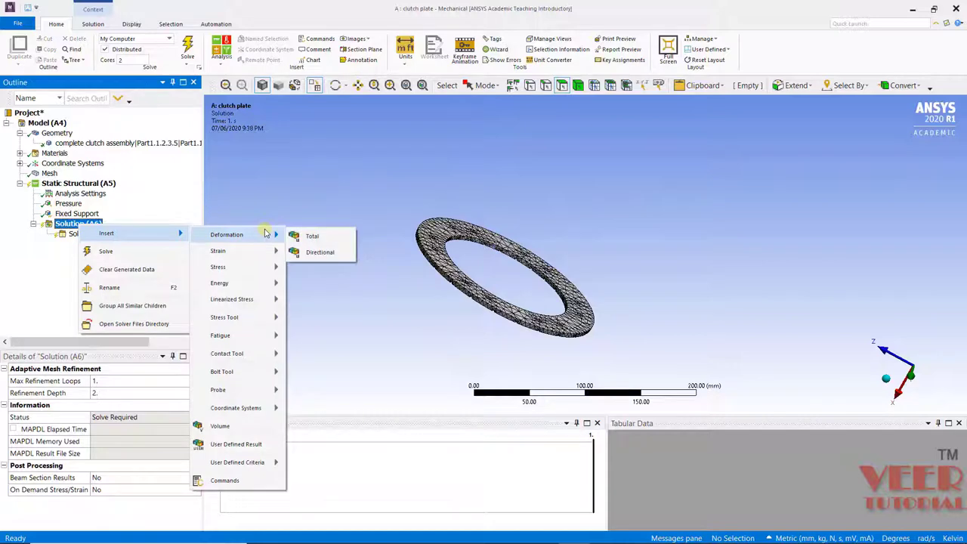
click(310, 233)
click(83, 225)
right_click(83, 225)
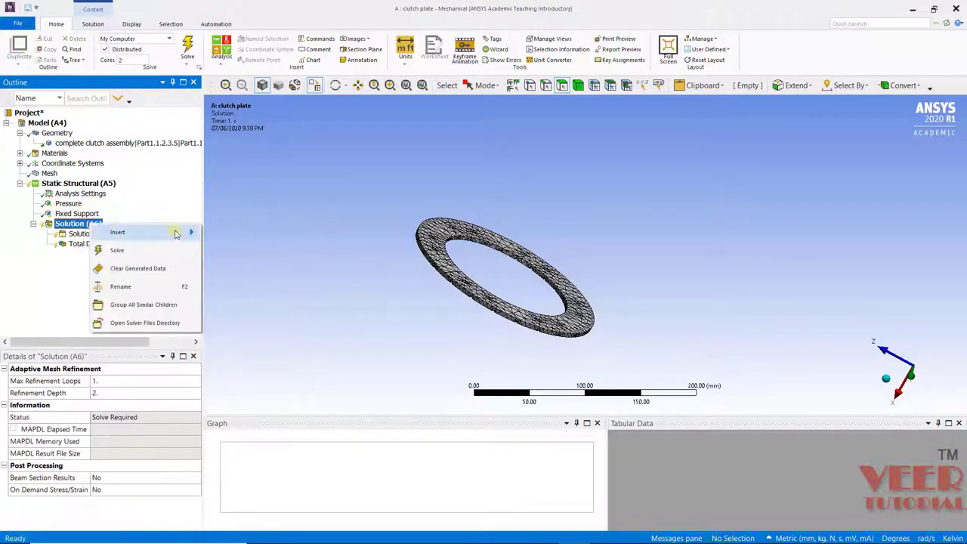
mouse_move(175, 233)
mouse_move(263, 264)
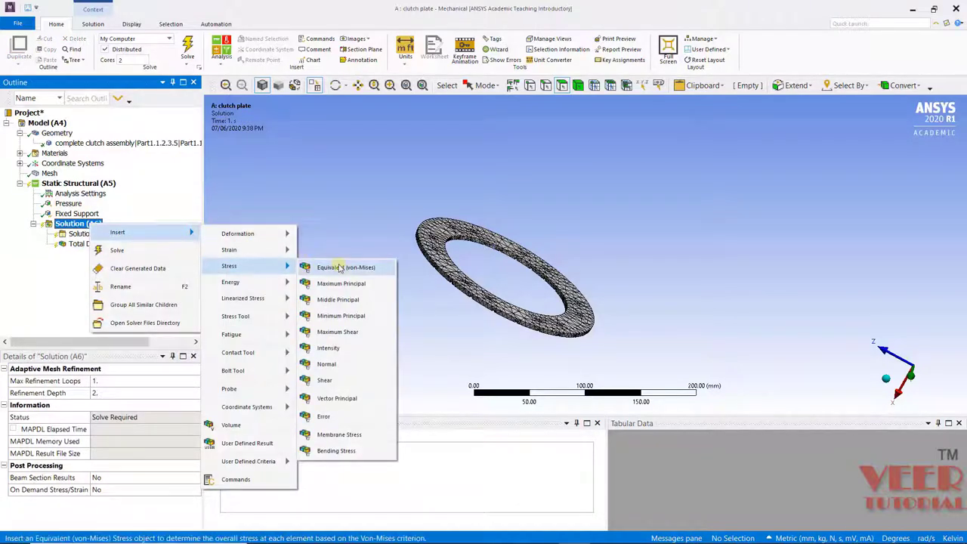
click(340, 267)
Solve the clutch plate analysis
click(71, 223)
right_click(70, 225)
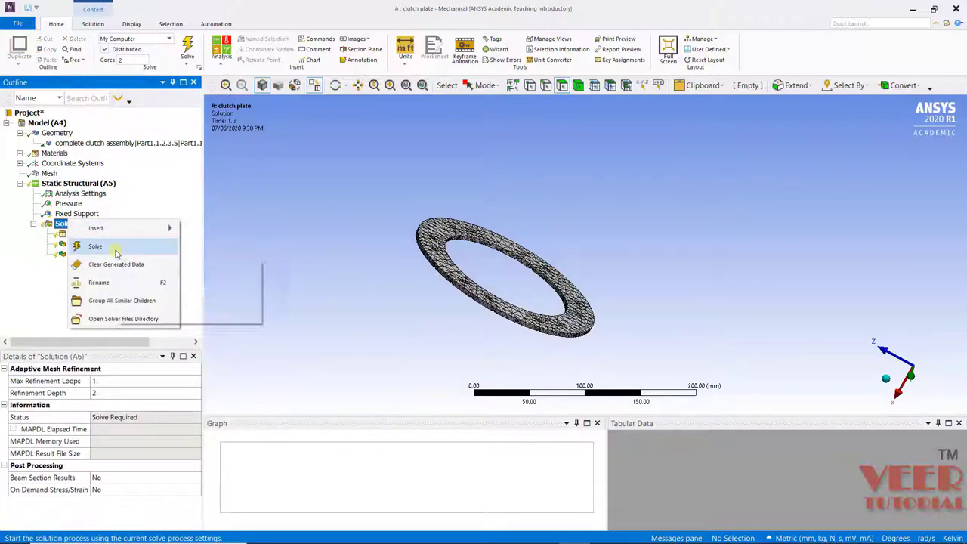
click(115, 249)
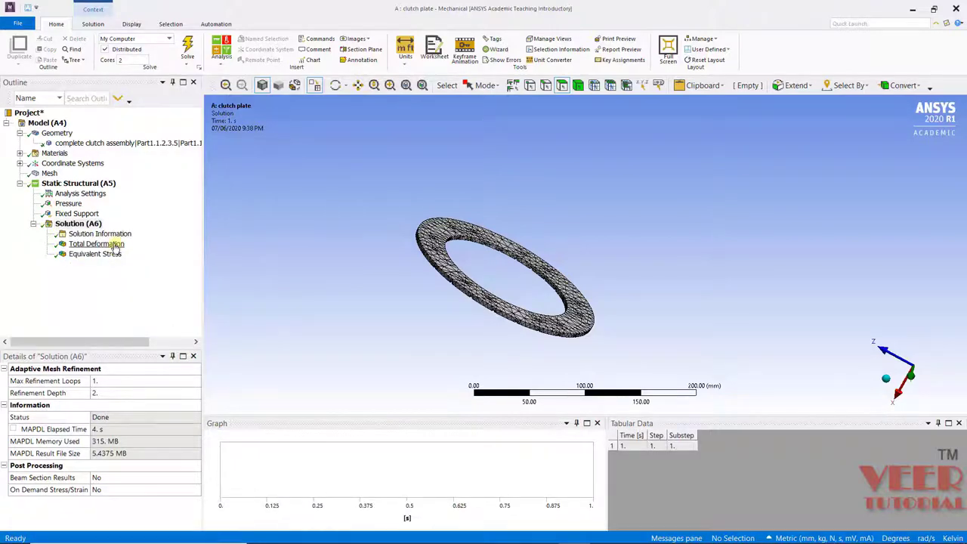
Review the Total Deformation contour (max 0.090896 mm), rotating and animating it
click(116, 248)
middle_drag(457, 217, 492, 322)
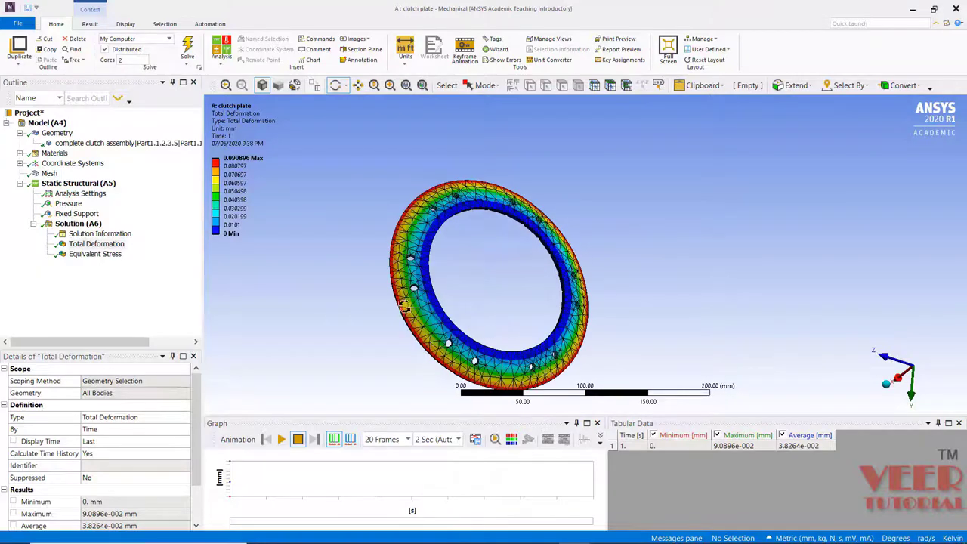
middle_drag(421, 291, 381, 386)
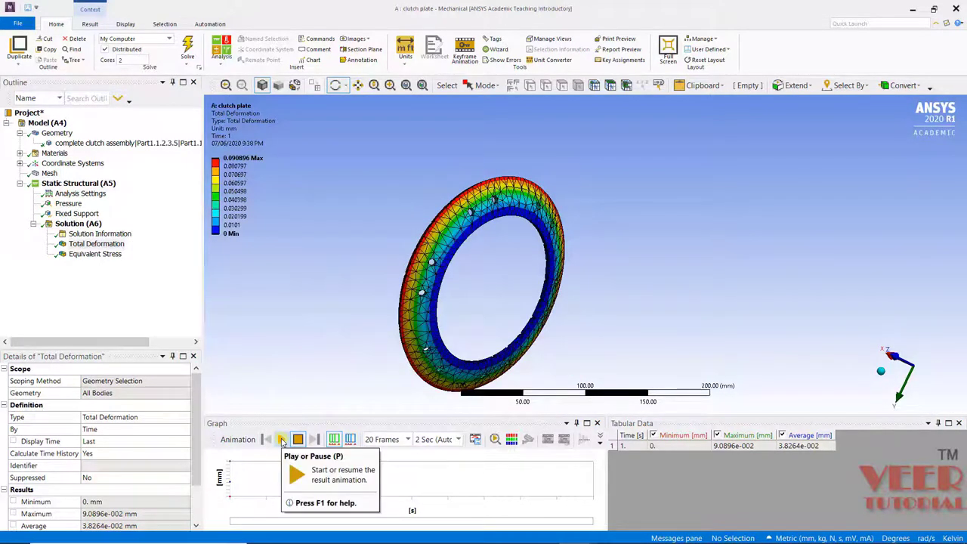
click(282, 440)
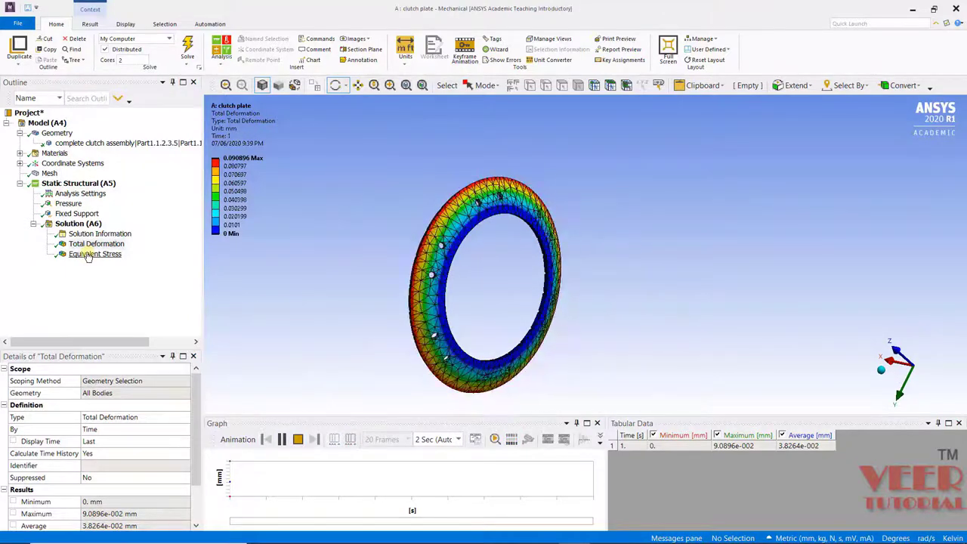
Show the Equivalent Stress result and label its 184.11 MPa maximum
click(89, 255)
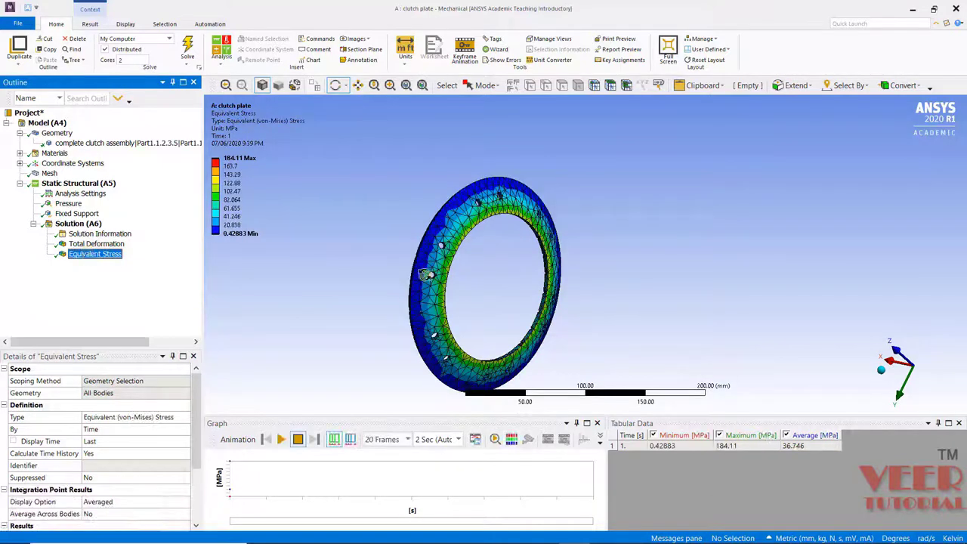
drag(715, 228, 889, 184)
scroll(433, 232, up, 5)
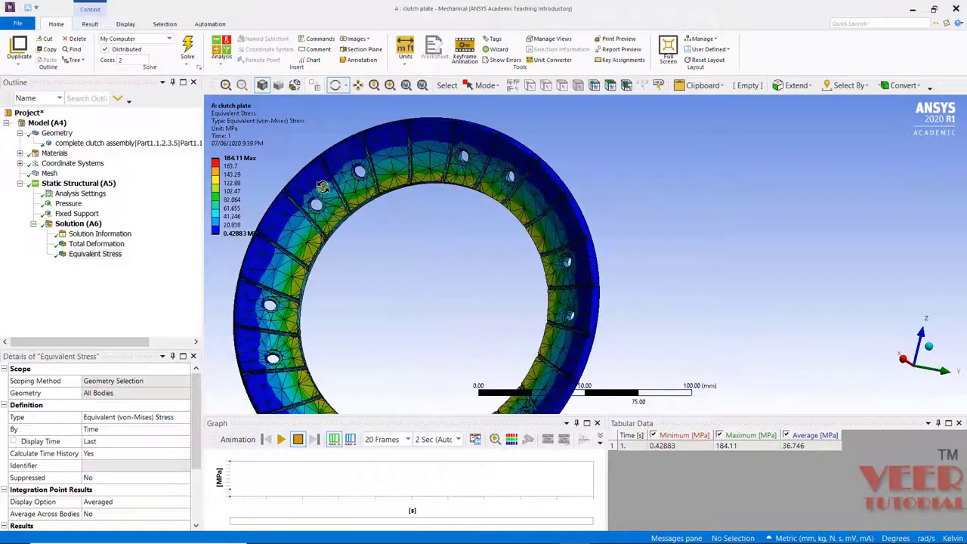
click(90, 24)
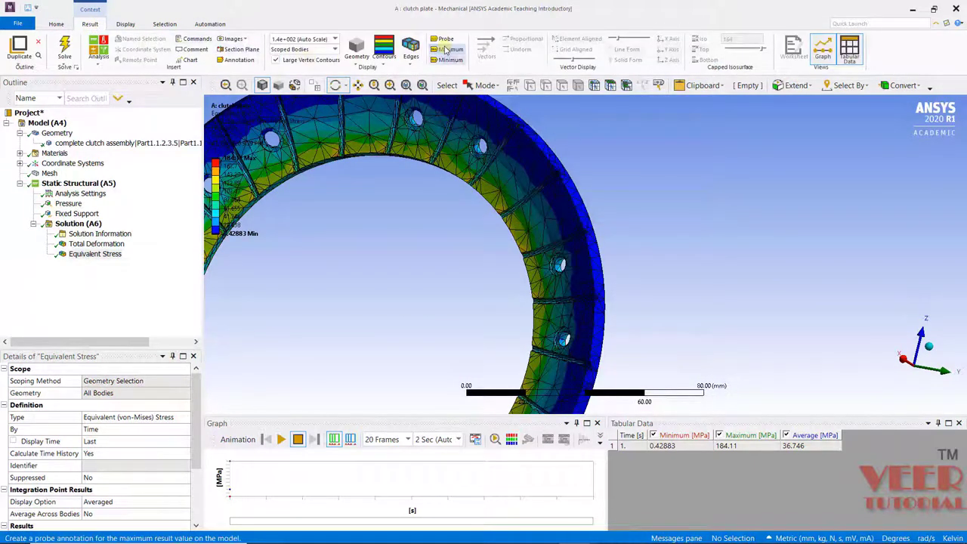
scroll(378, 333, down, 3)
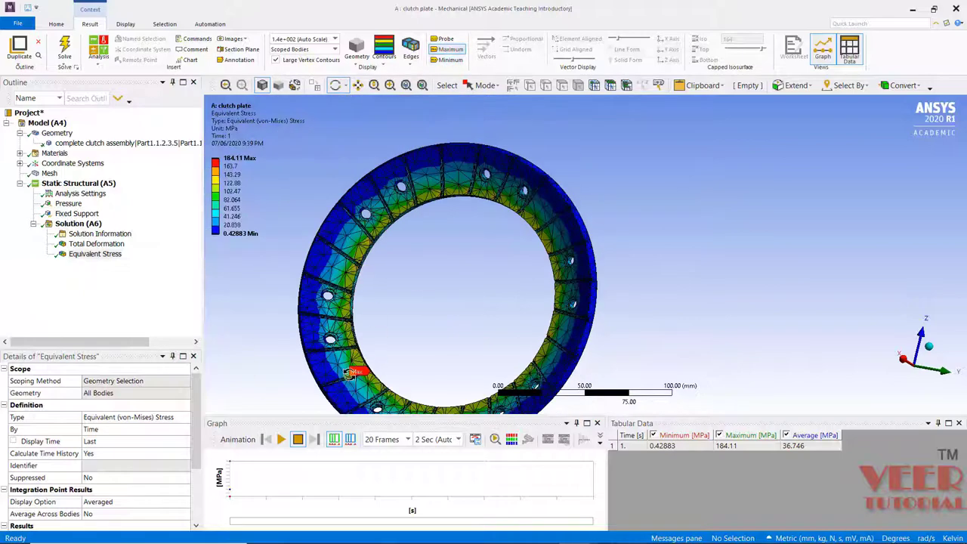
scroll(350, 377, up, 3)
scroll(350, 377, down, 3)
Rotate the stress plot to a tilted view and play its animation
mouse_move(366, 374)
mouse_down()
mouse_move(369, 399)
mouse_move(371, 383)
mouse_up()
drag(709, 109, 227, 332)
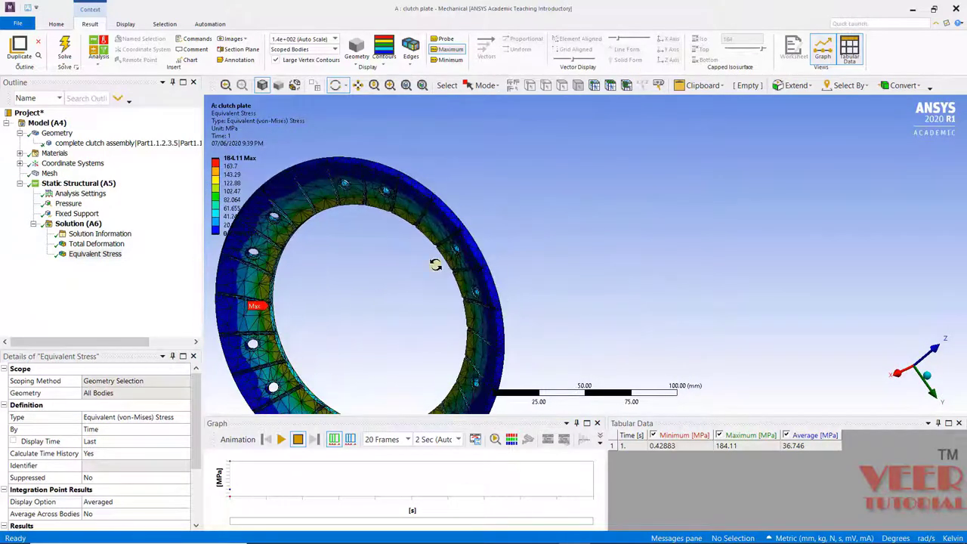
scroll(468, 242, down, 3)
drag(491, 227, 378, 302)
click(280, 439)
drag(492, 280, 481, 178)
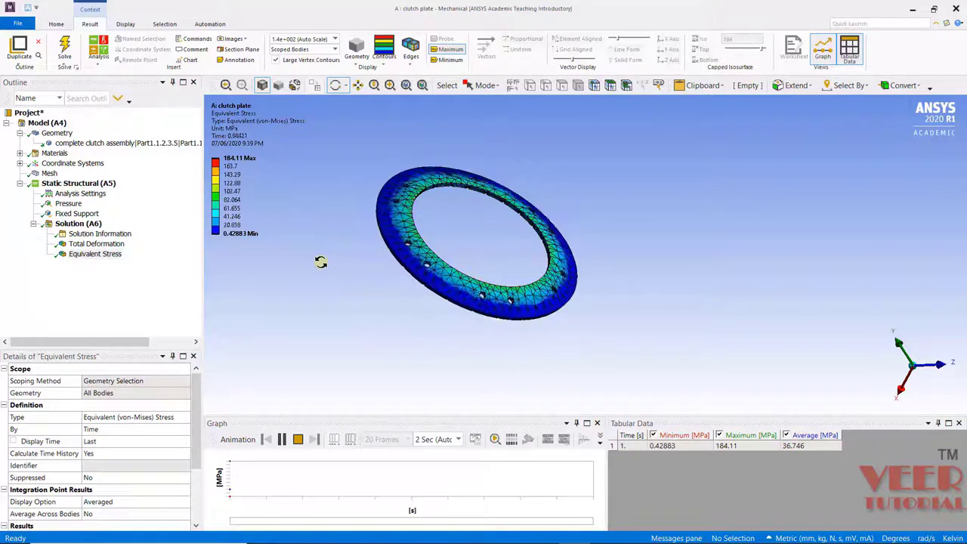
Switch to the 'ansys course' PowerPoint slide listing asbestos yield strength as 800 MPa
key(alt+Tab)
click(414, 277)
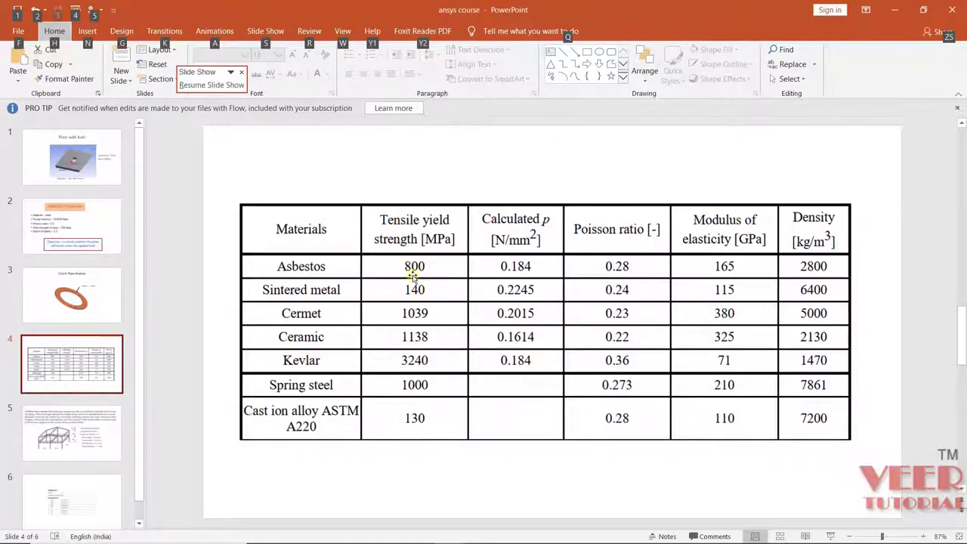